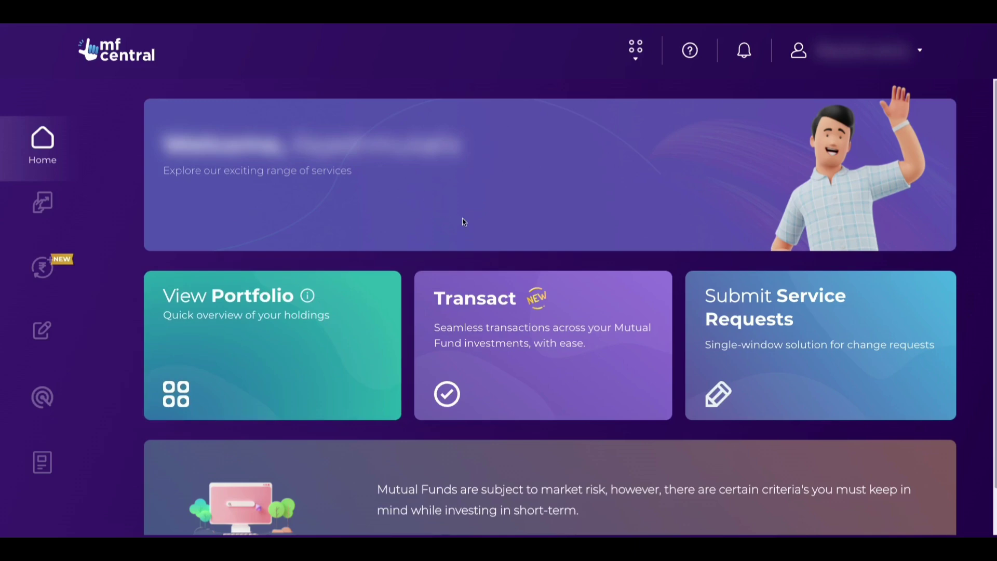
Step: Go from the home dashboard to Transact's Make Commercial Transactions page
scroll(463, 221, down, 1)
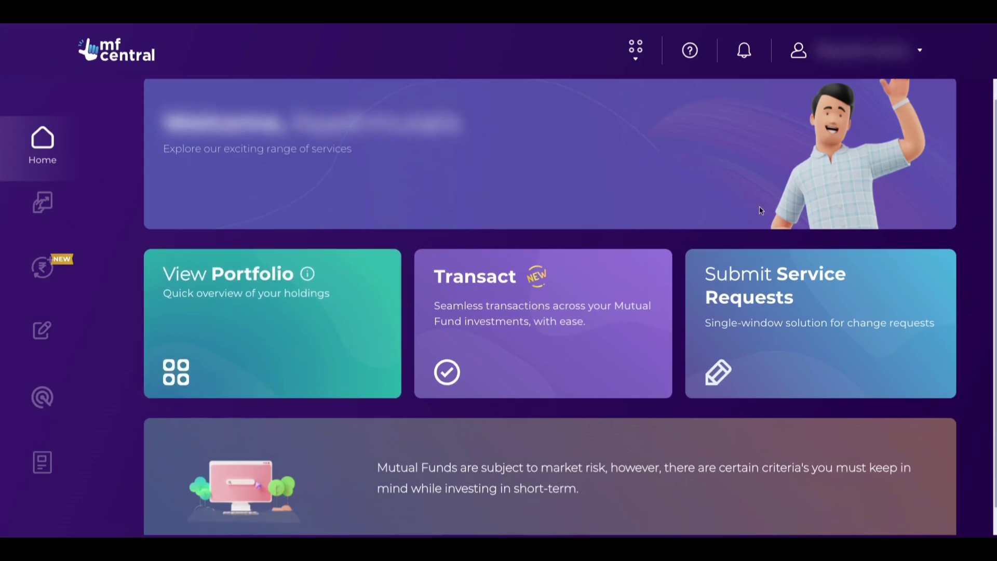
scroll(761, 210, down, 1)
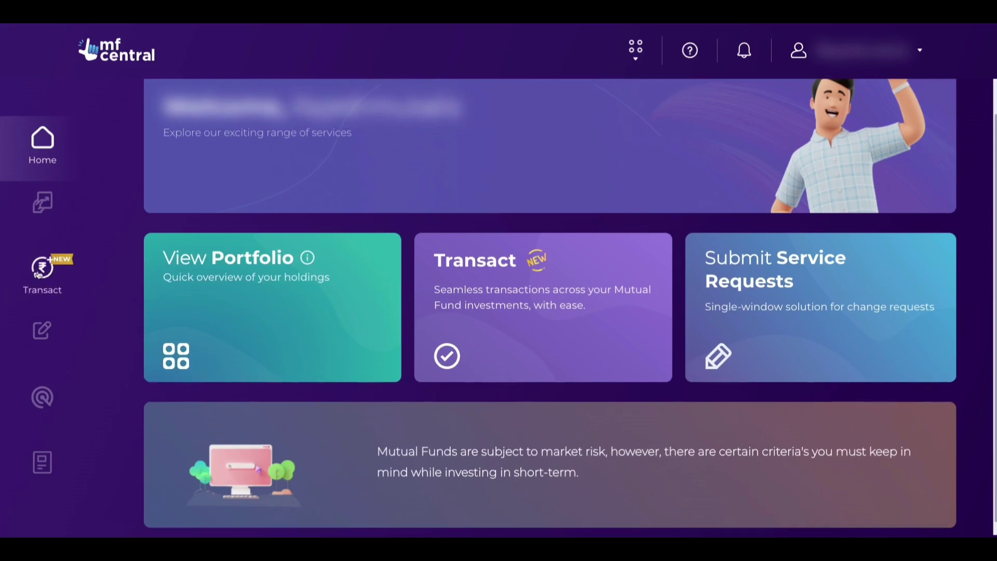
click(39, 274)
scroll(493, 236, down, 1)
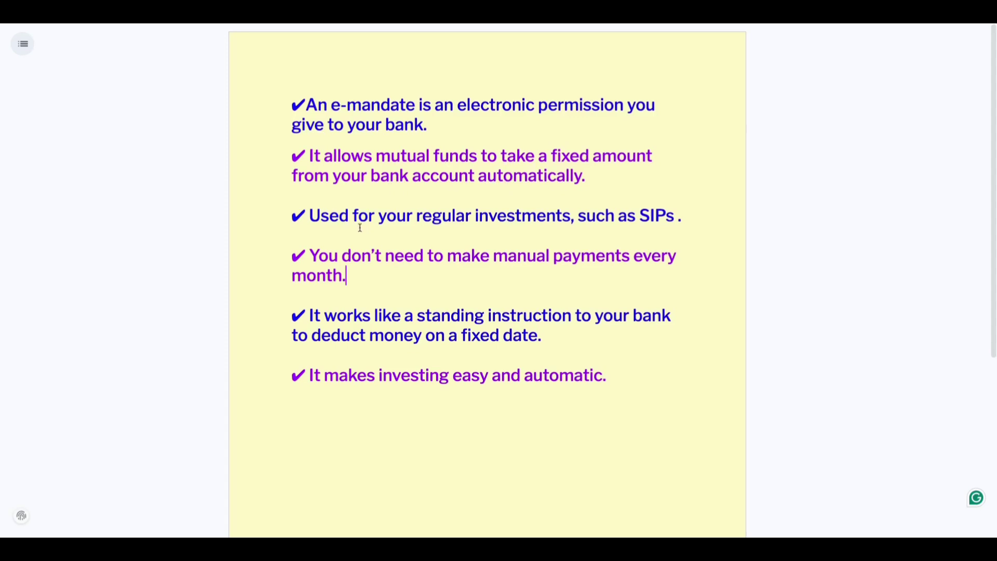
drag(312, 218, 296, 234)
drag(345, 274, 385, 280)
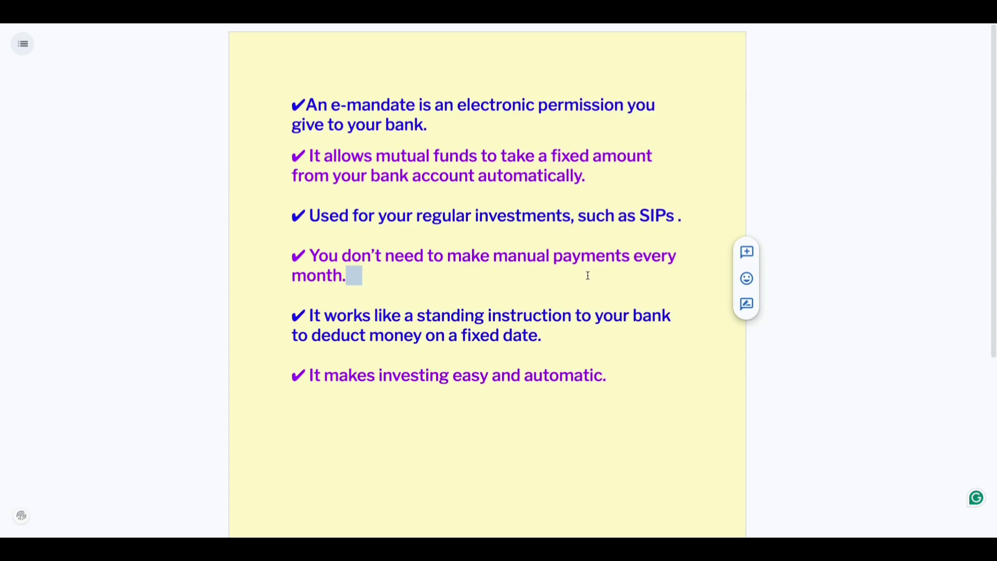
click(543, 335)
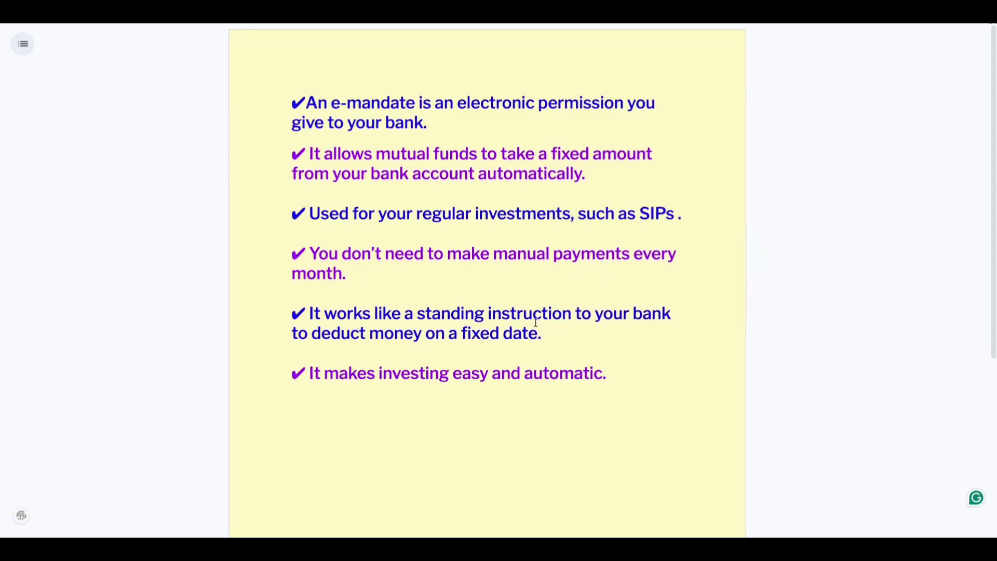
drag(308, 371, 659, 385)
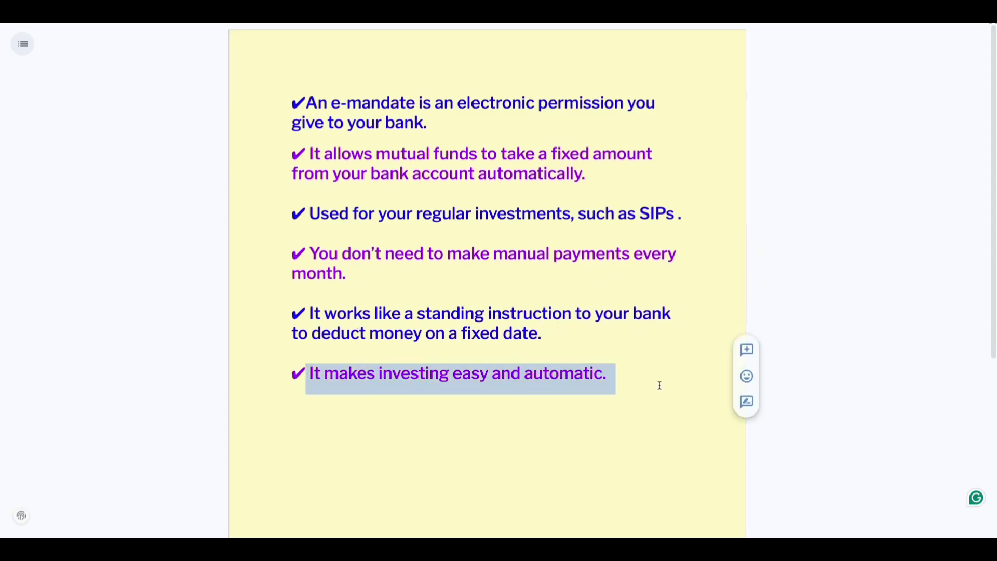
double_click(679, 402)
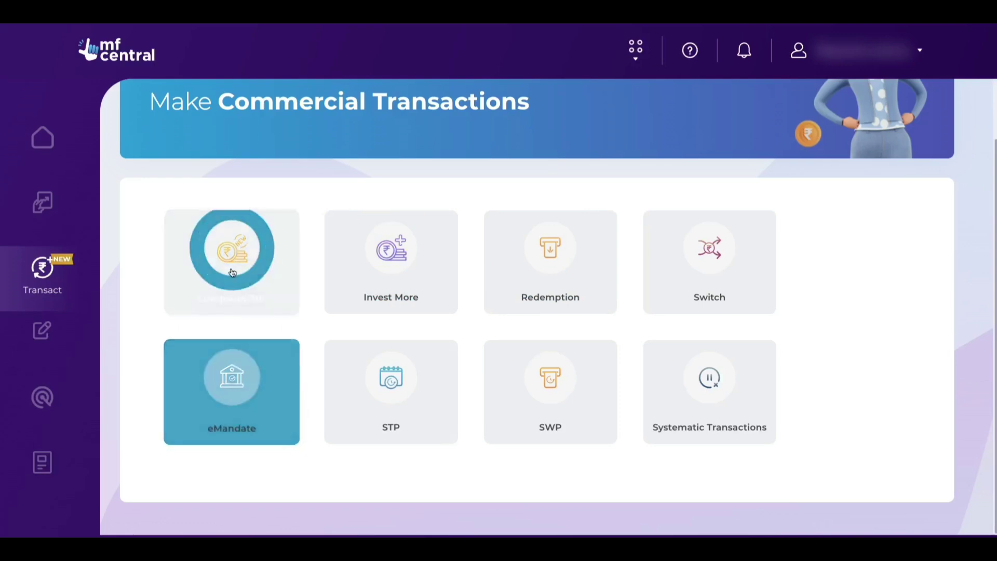
Step: Begin a new OTM registration under eMandate, choosing CAMS Serviced Fund eMandate
click(248, 397)
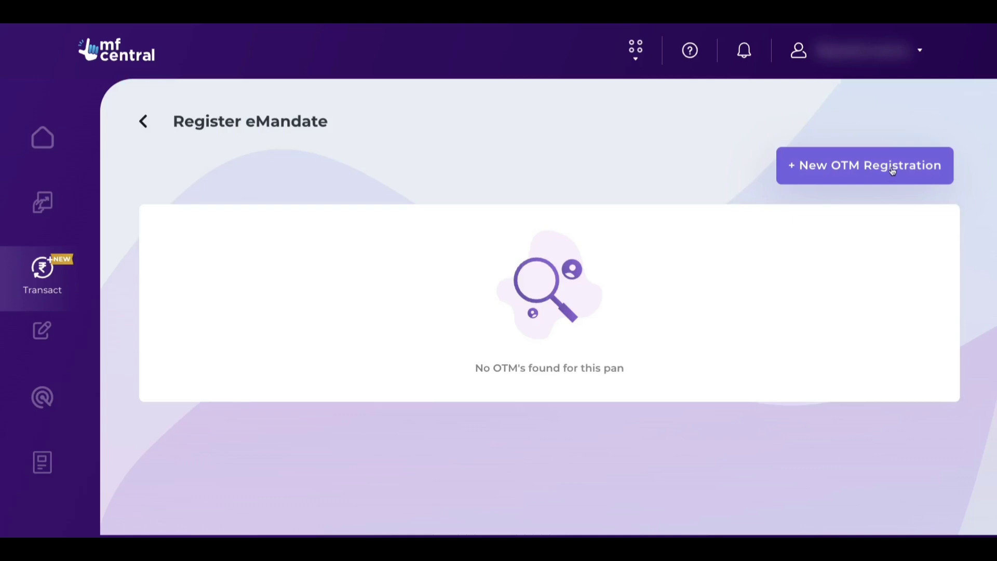
click(861, 170)
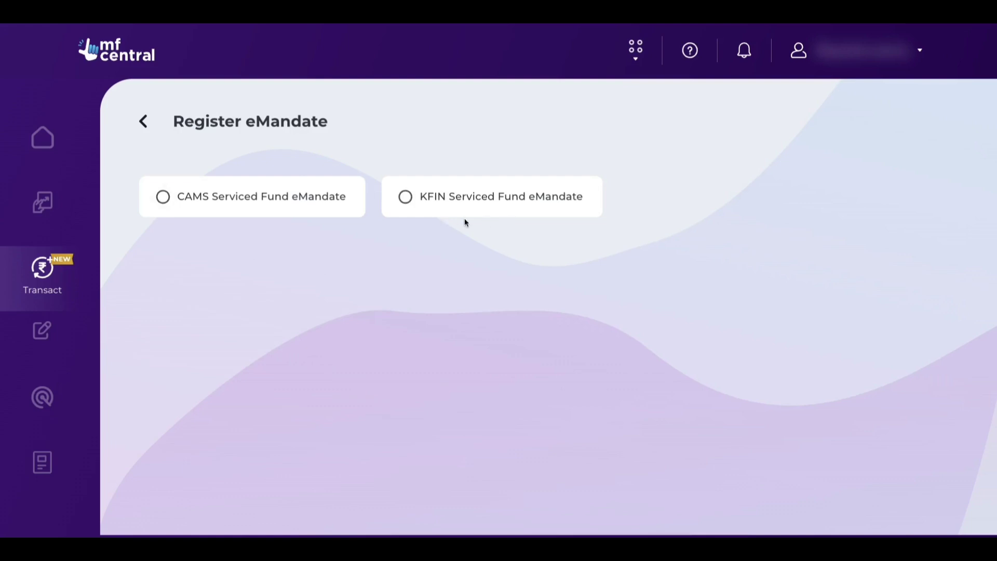
click(185, 206)
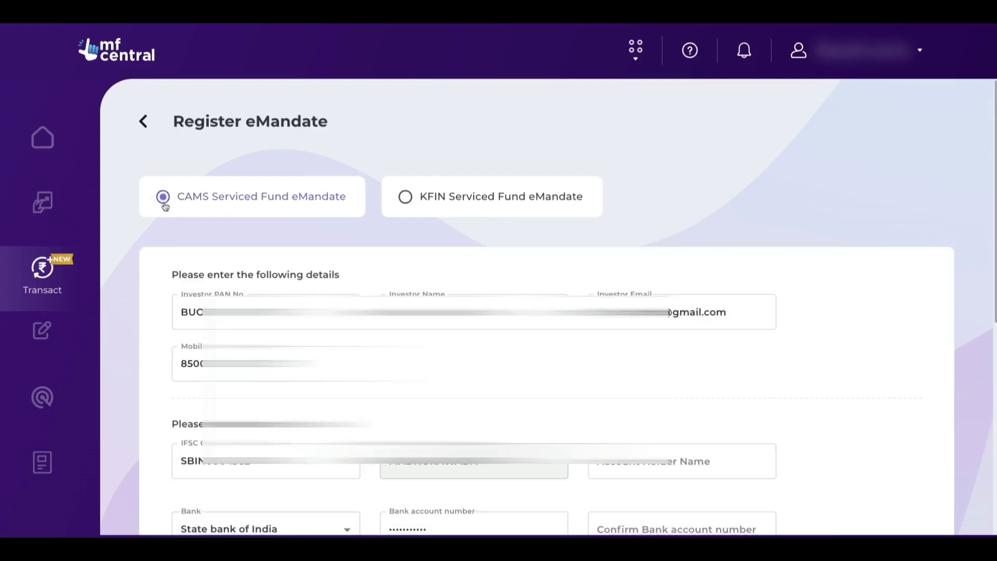
Step: Scroll to the bank details and start entering the Account Holder Name
scroll(639, 223, down, 4)
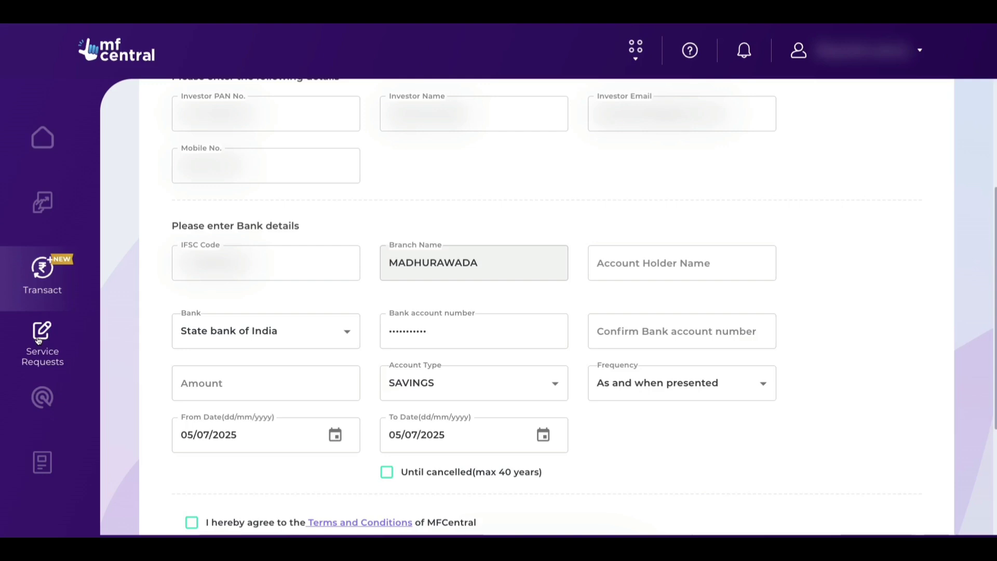
scroll(654, 183, down, 2)
click(653, 182)
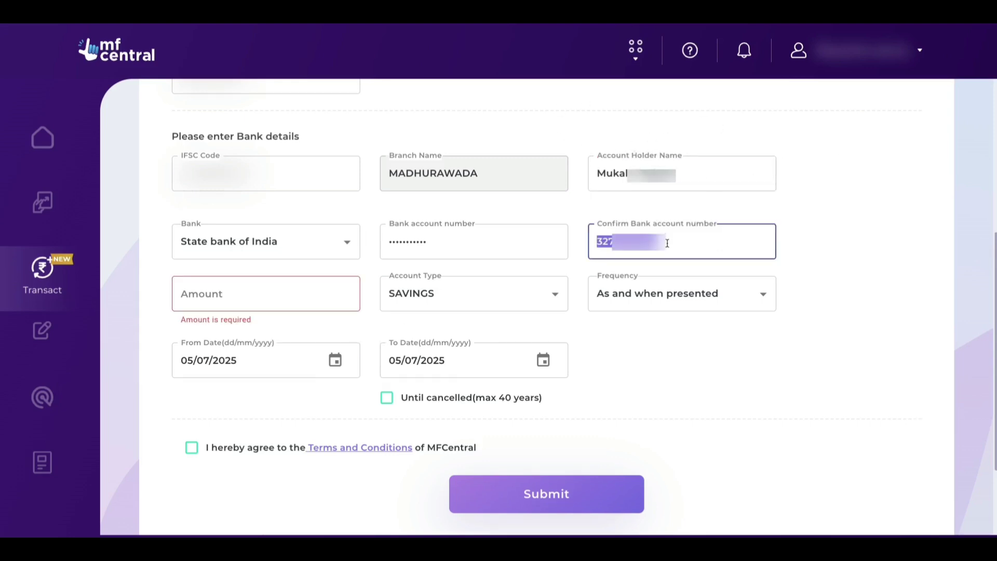
Step: Enter 10000 as the mandate amount
click(220, 296)
text(10000)
key(ctrl+a)
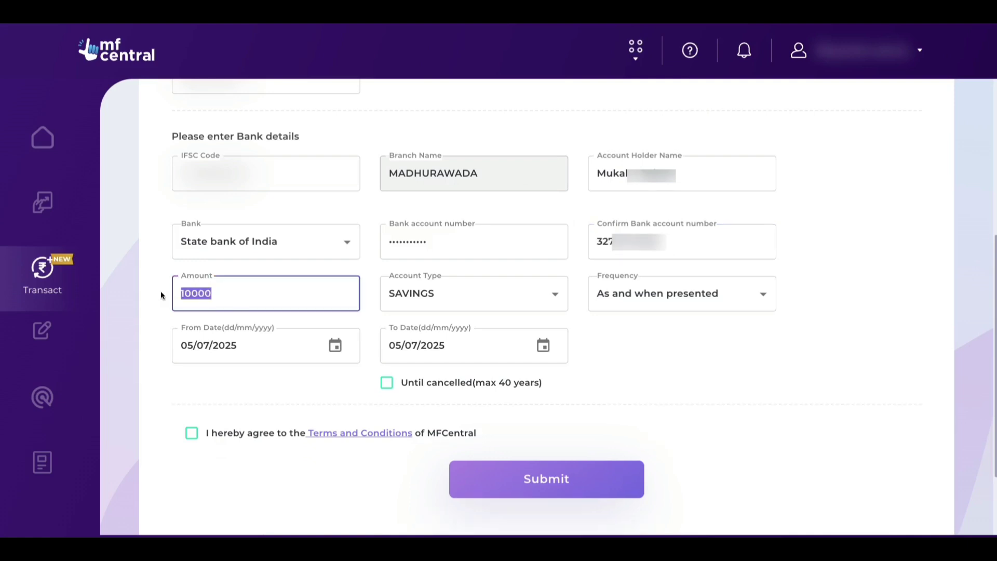
key(BackSpace)
text(10000)
text(0)
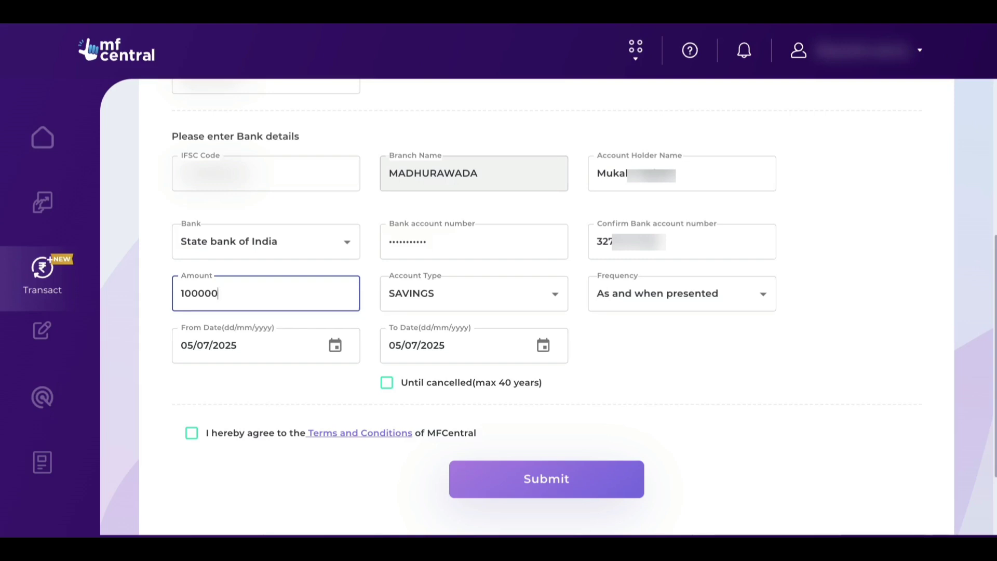
key(BackSpace)
click(224, 318)
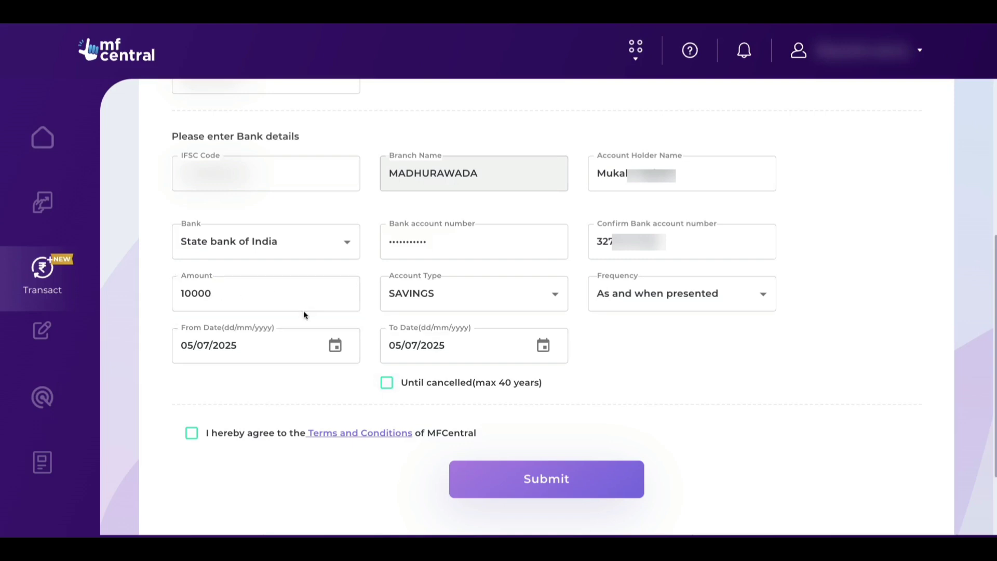
Step: Make the mandate run until cancelled (to 05/07/2065), accept the terms and submit
click(383, 385)
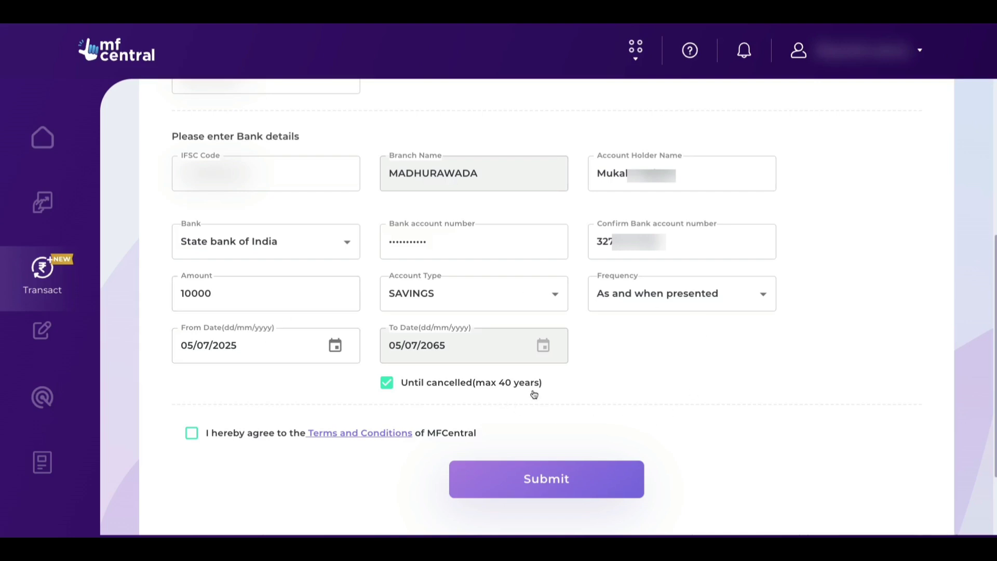
click(387, 383)
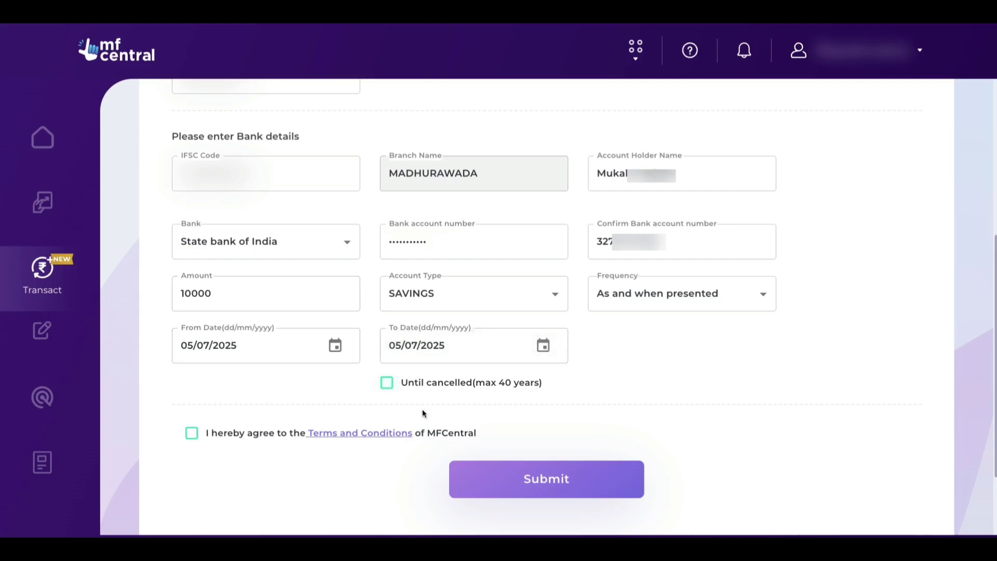
click(444, 347)
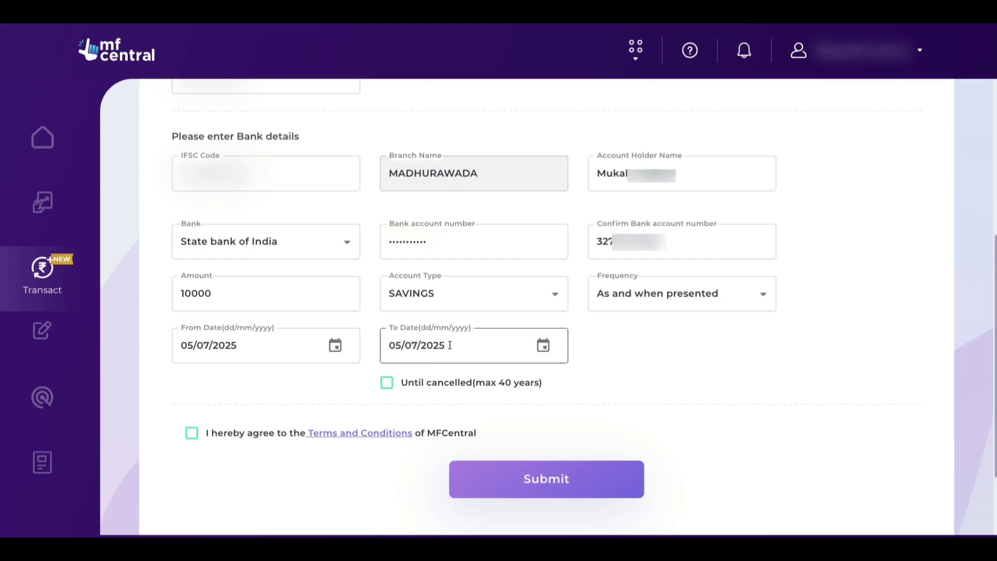
click(387, 384)
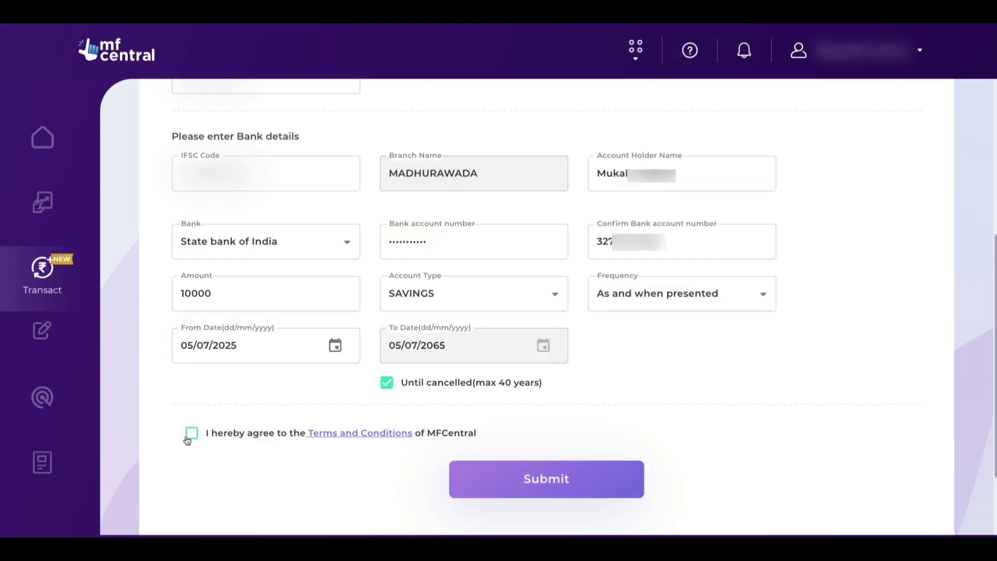
click(191, 436)
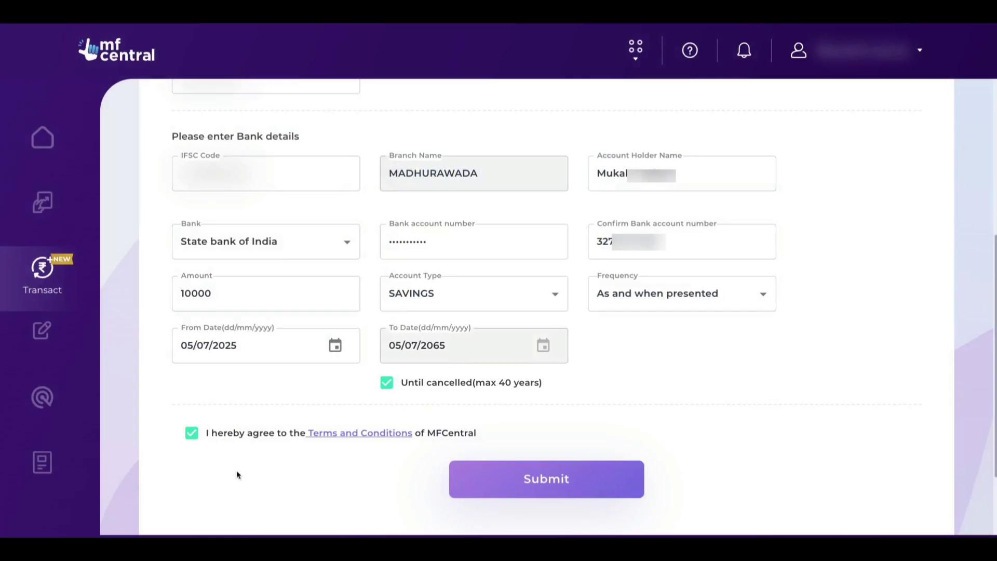
click(558, 477)
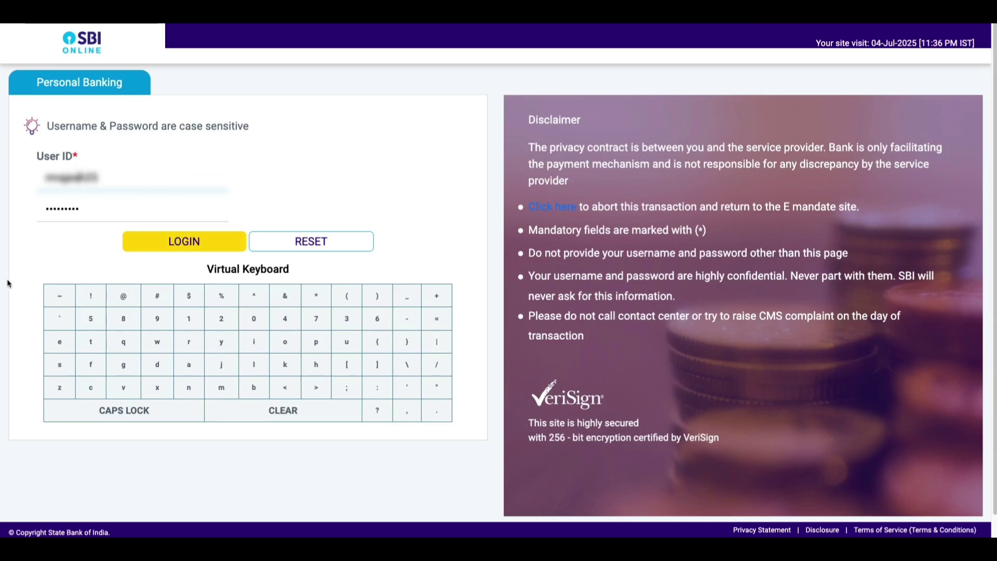
Step: Log in to SBI Online with the entered user ID and password
click(187, 243)
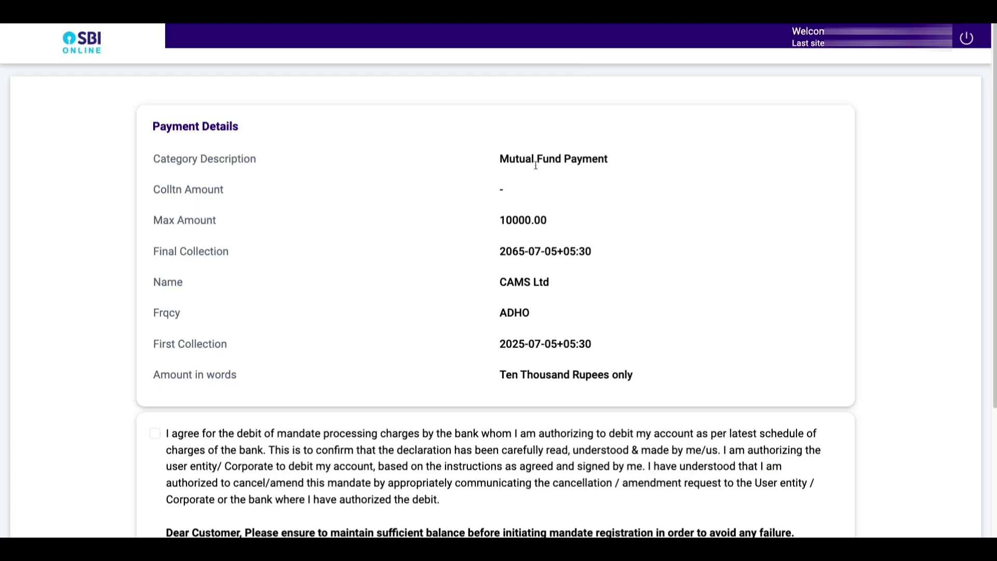
Step: Review the 10000.00 mandate's payment details, including its final collection date
scroll(379, 249, down, 1)
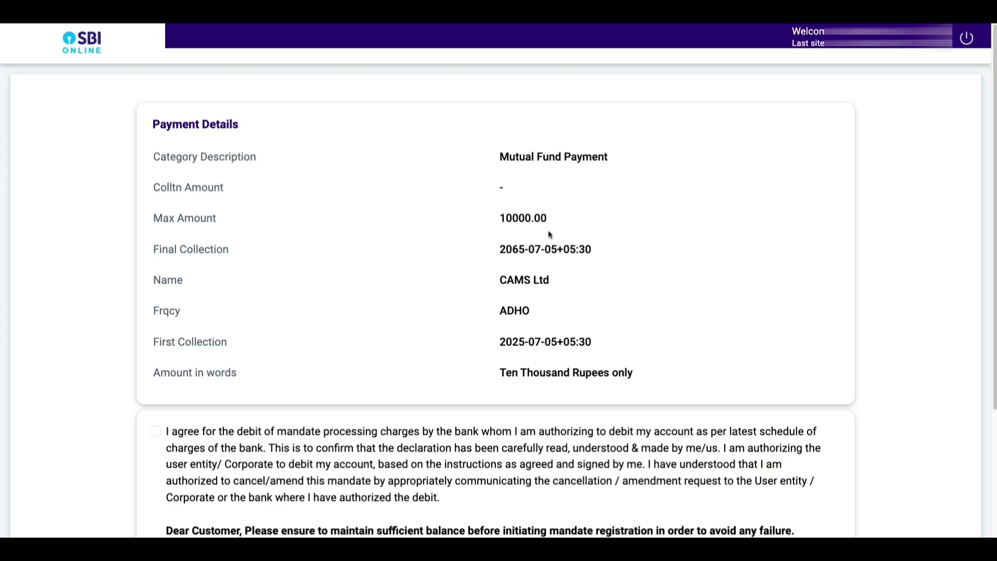
scroll(549, 234, down, 1)
drag(499, 239, 605, 237)
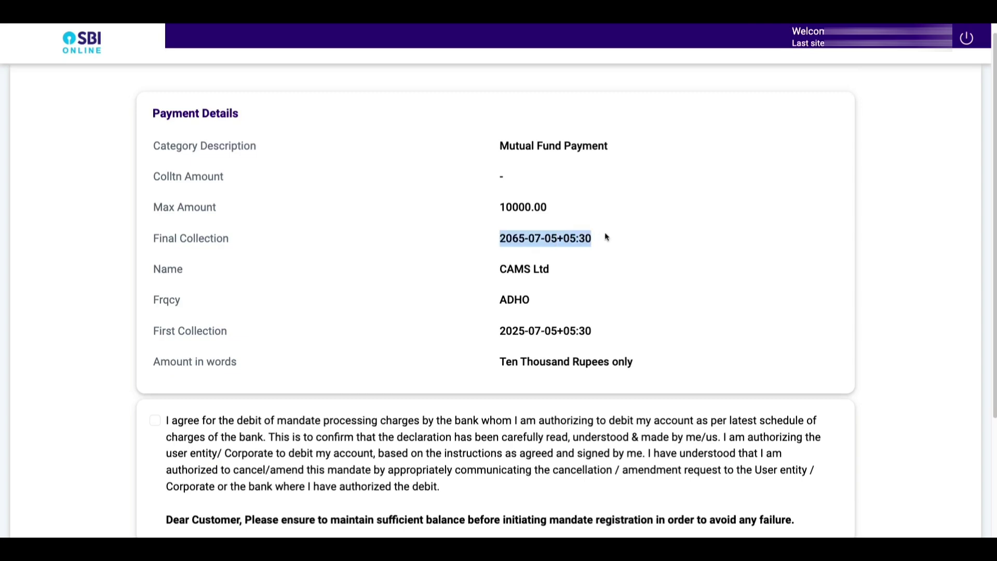
click(630, 250)
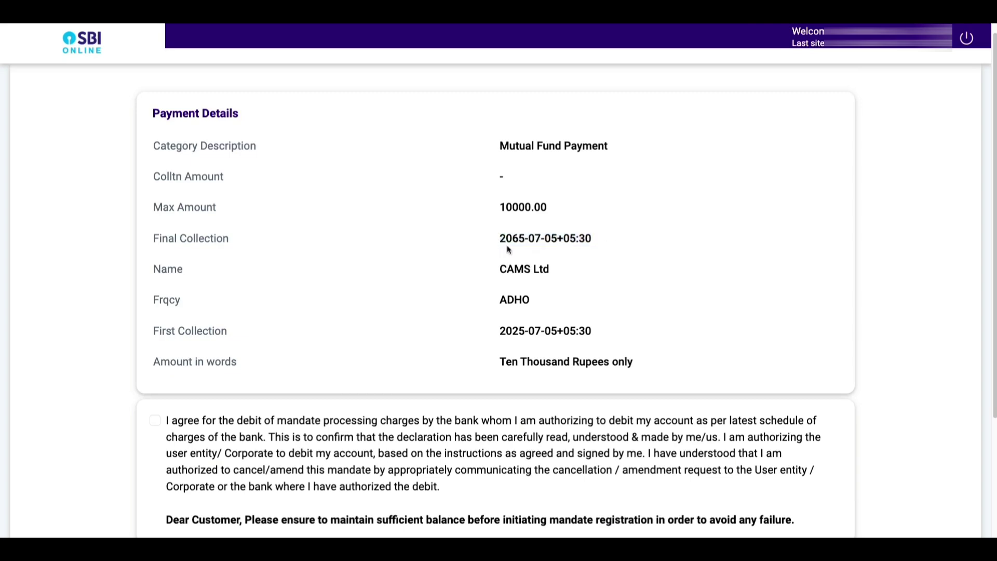
scroll(356, 223, down, 3)
scroll(315, 225, up, 3)
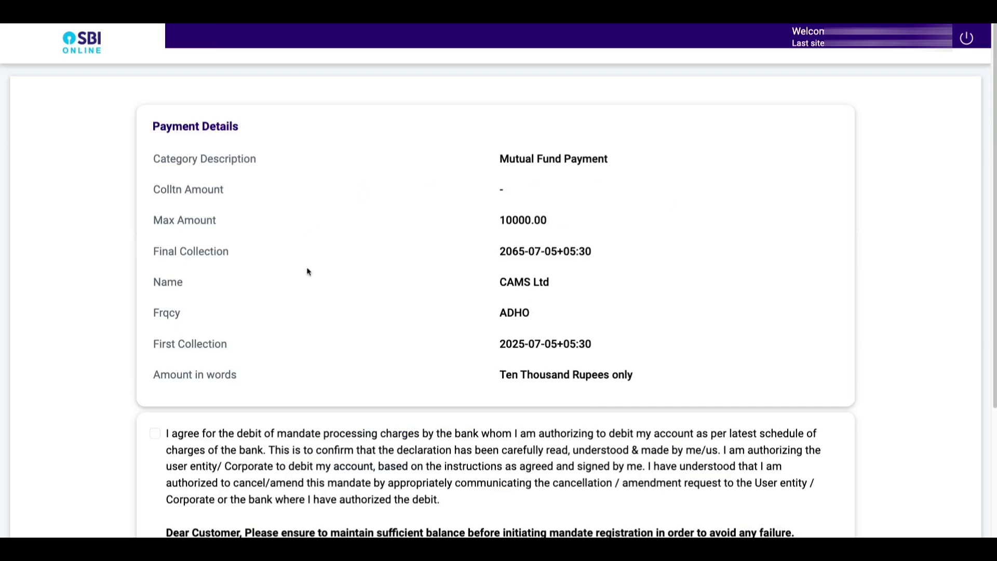
scroll(363, 260, down, 3)
Step: Agree to the charges declaration, accept, and authorise with the SMS high security password
click(156, 357)
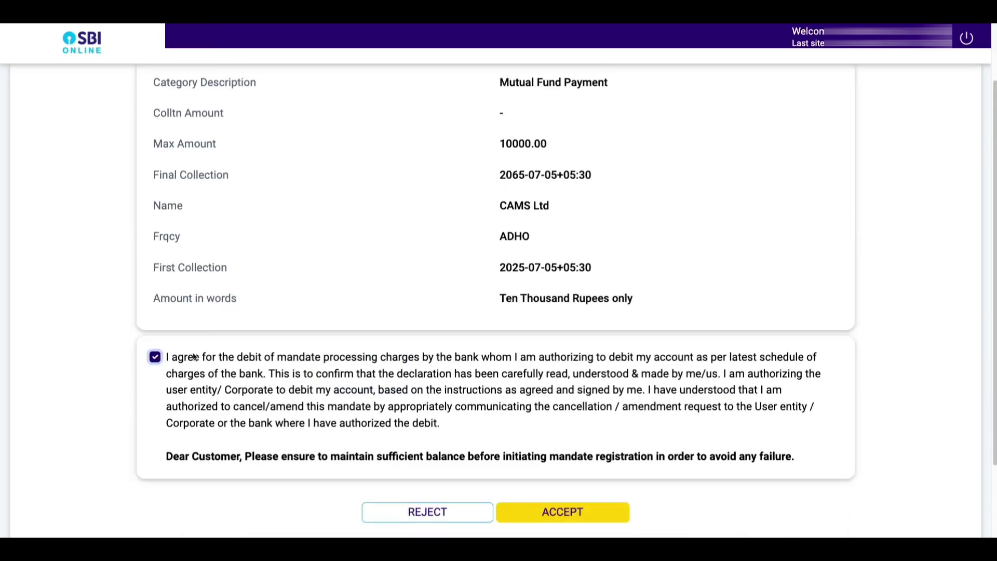
scroll(492, 307, down, 3)
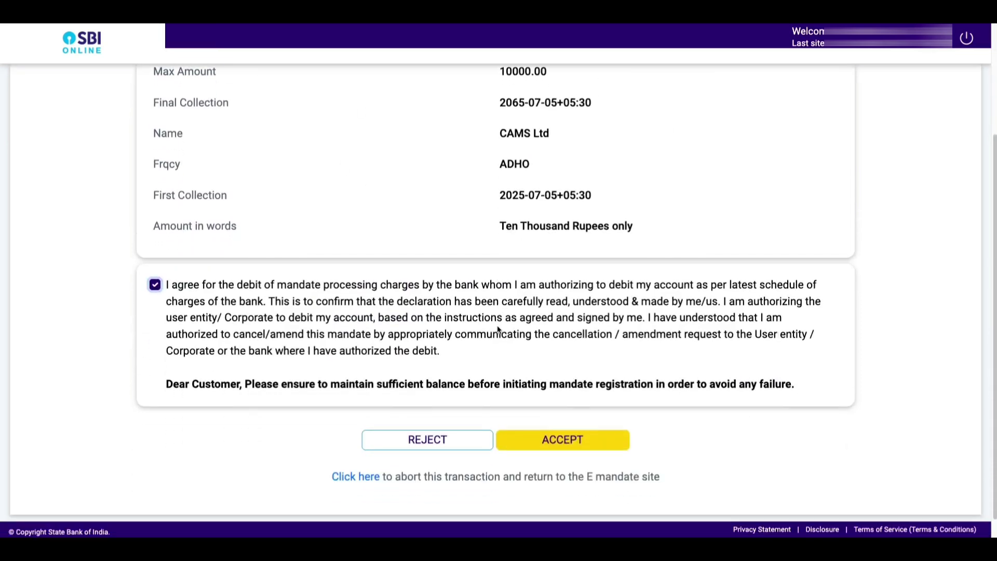
click(574, 441)
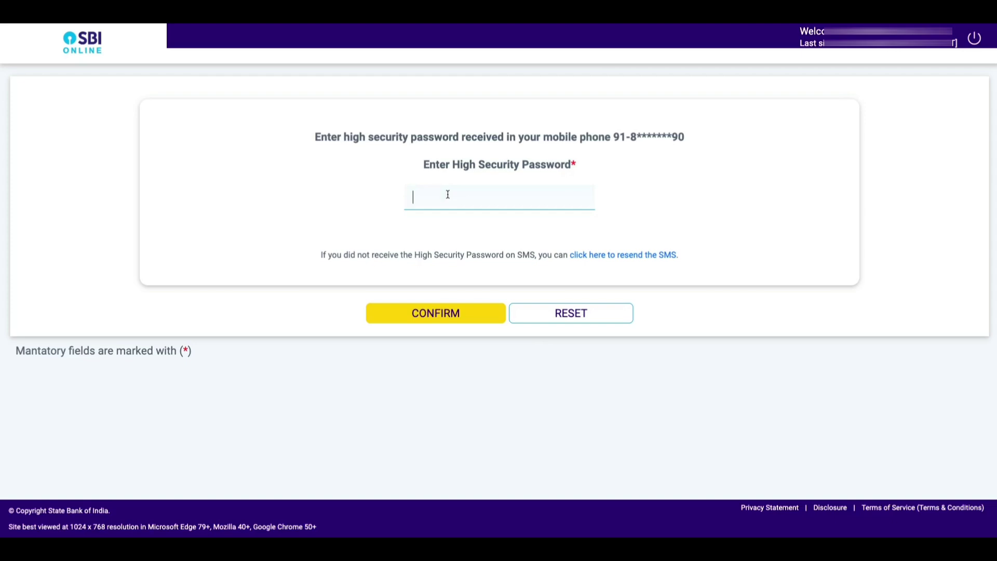
key(ctrl+v)
click(430, 318)
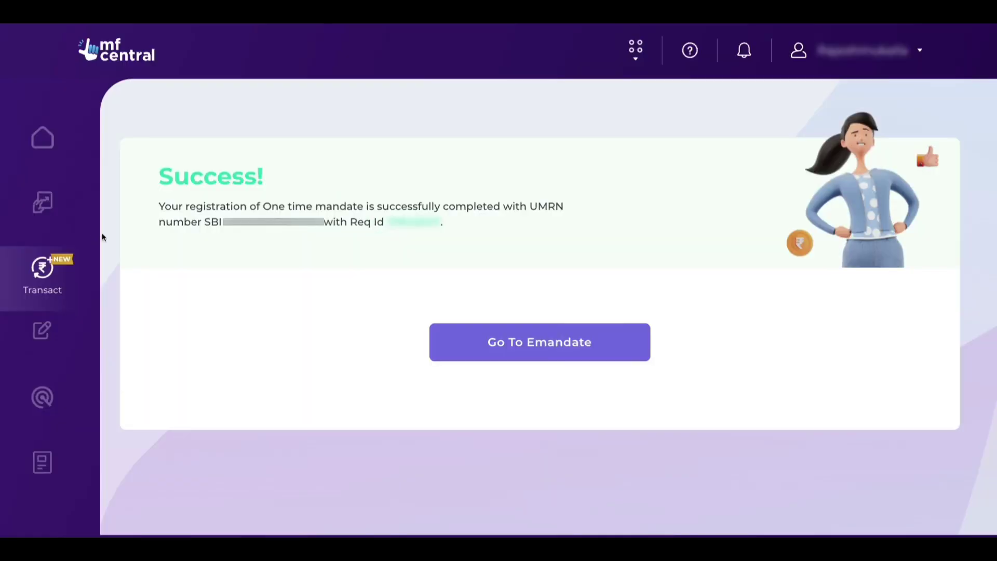
Step: View the active ₹10,000 mandate's bank details in the eMandate list, then return to Transact
click(566, 354)
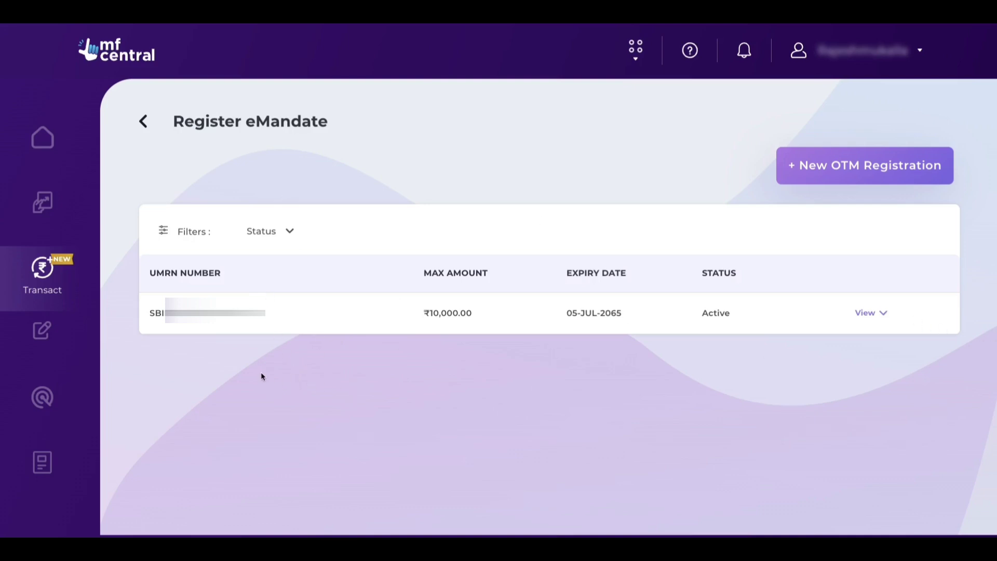
click(883, 317)
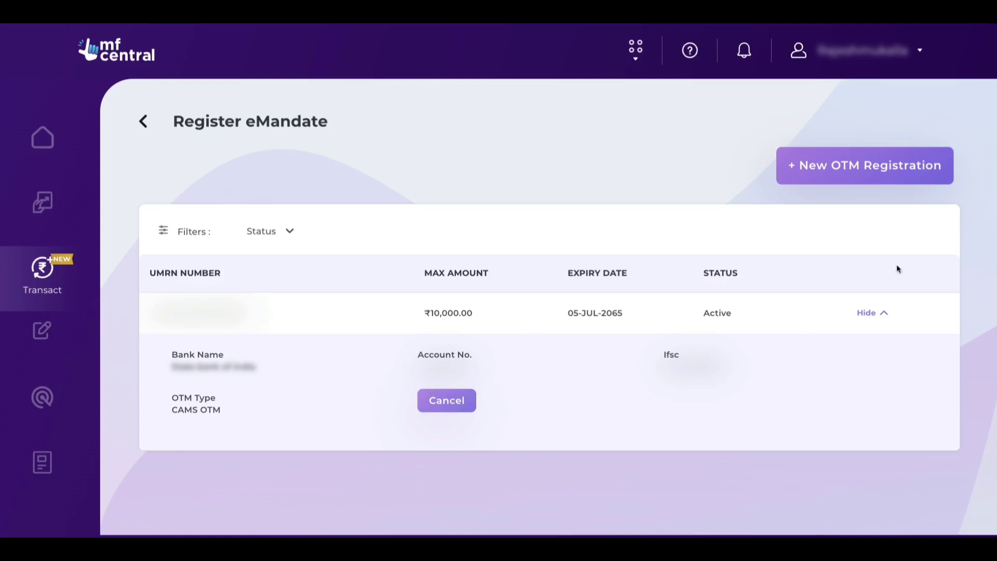
click(40, 279)
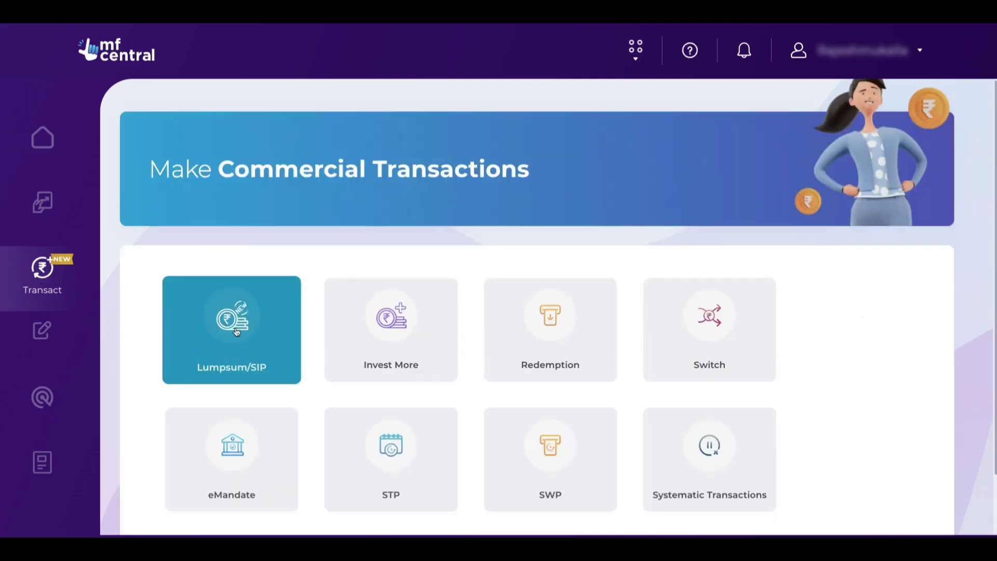
Step: Browse the Equity mutual funds under Lumpsum/SIP
click(236, 332)
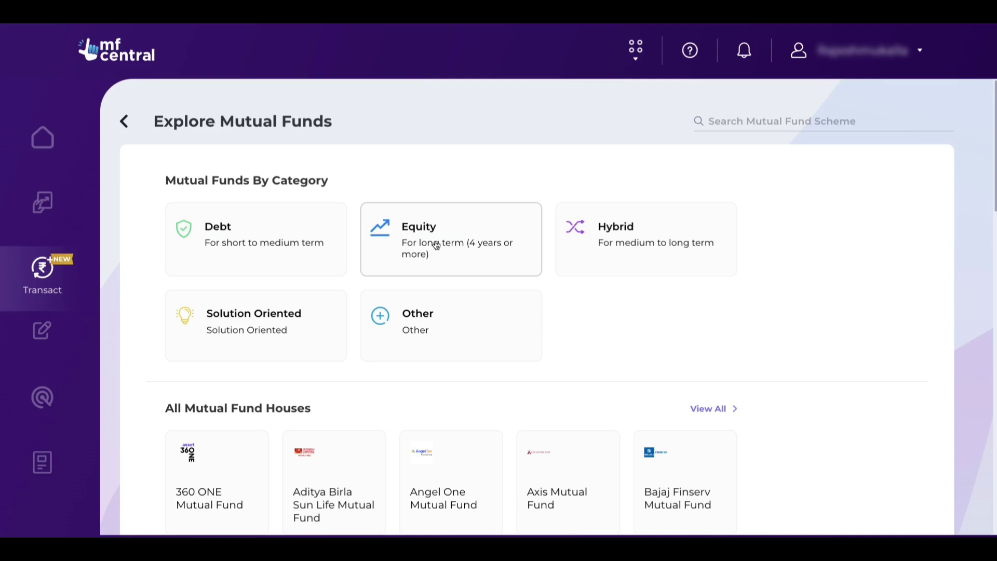
click(437, 246)
scroll(601, 312, down, 2)
scroll(590, 310, up, 2)
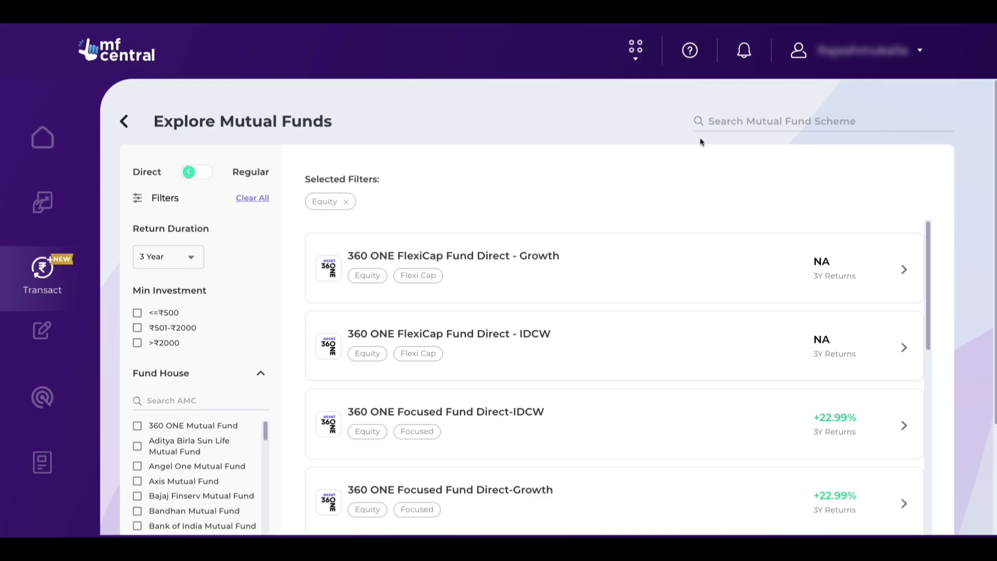
Step: Search 'parag parikh liquid' and open the Direct - Growth fund page
click(743, 121)
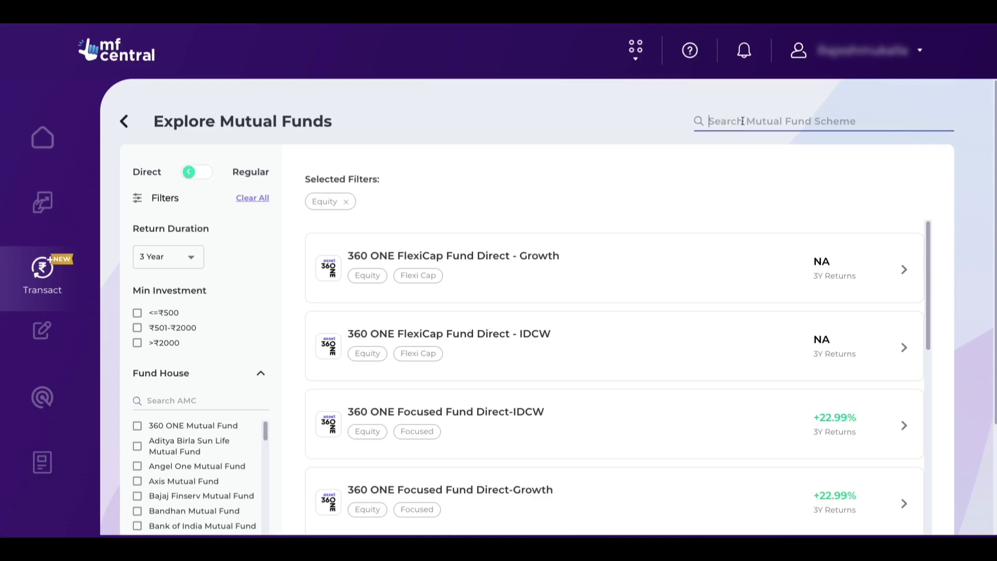
text(parag parikh liquid)
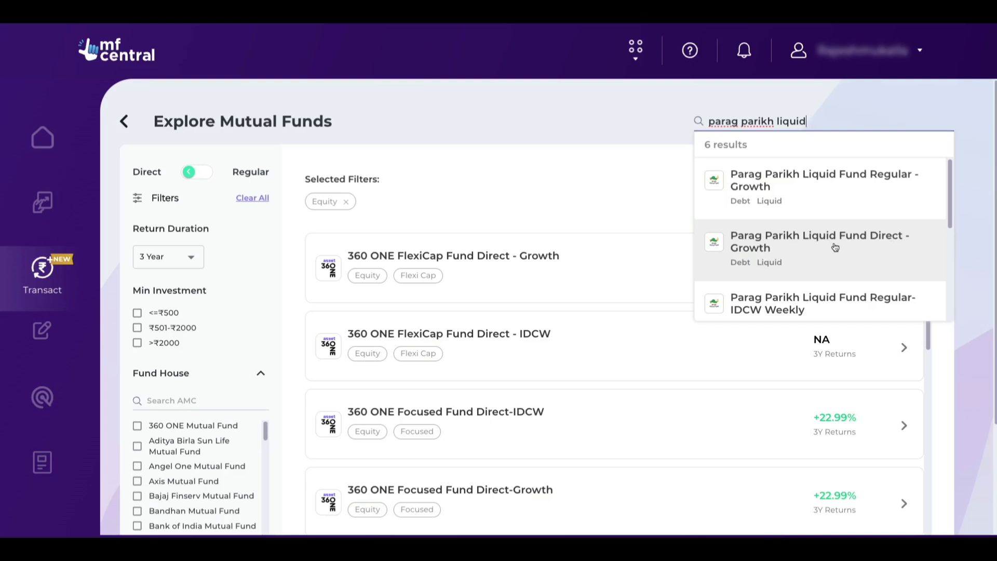
click(782, 243)
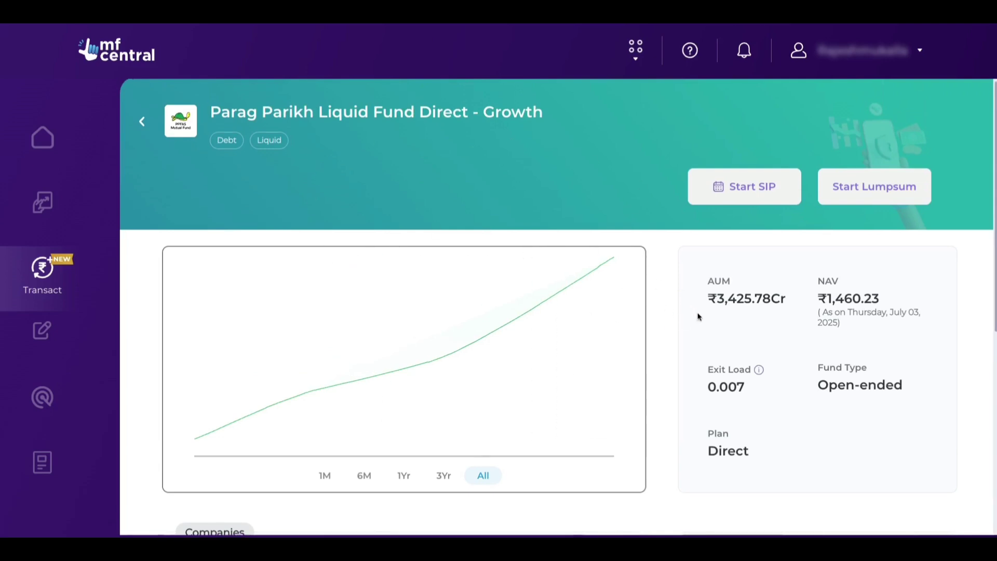
scroll(699, 315, down, 2)
scroll(699, 315, up, 2)
scroll(795, 380, down, 3)
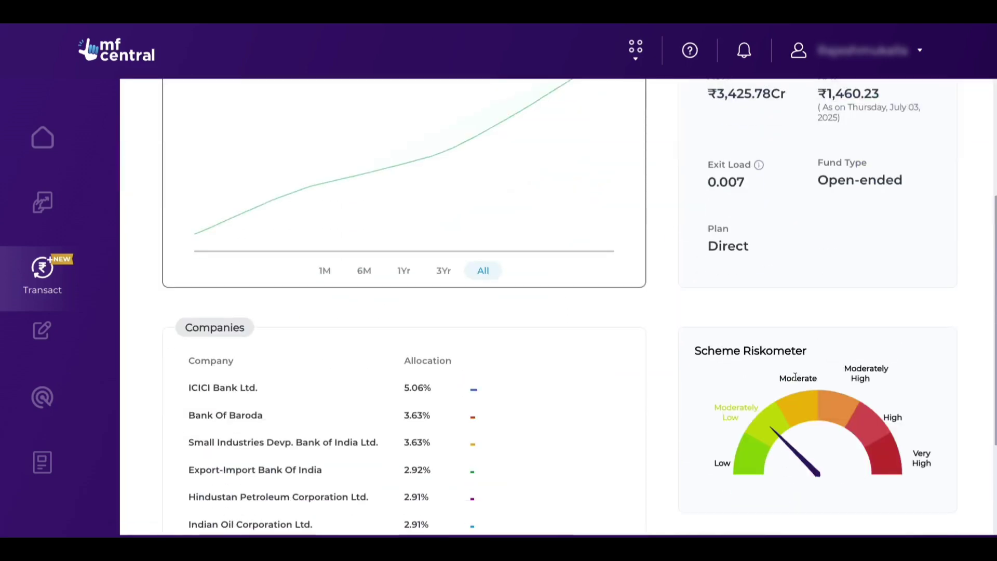
scroll(795, 381, up, 3)
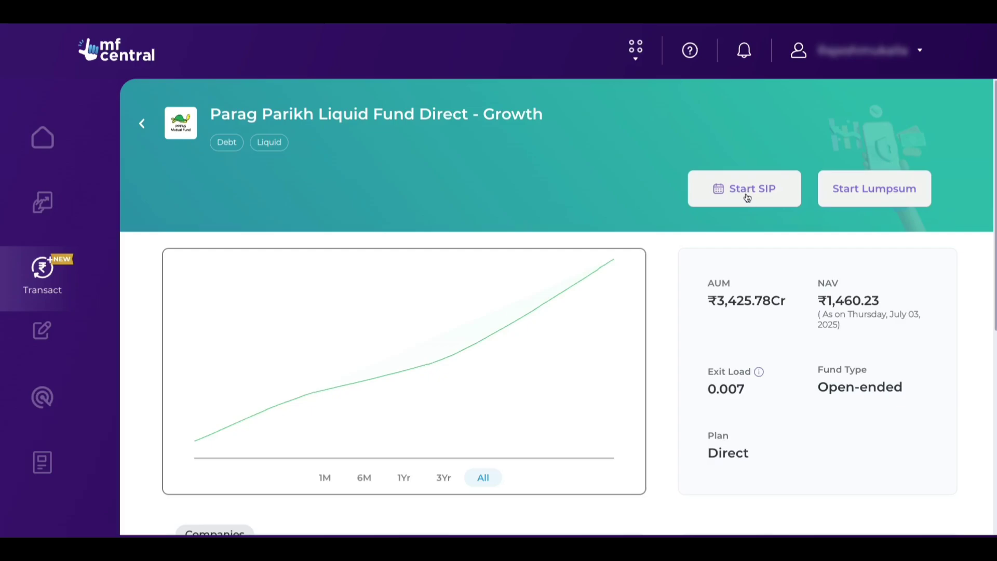
Step: Start a SIP in this fund under an existing folio rather than a new one
click(747, 198)
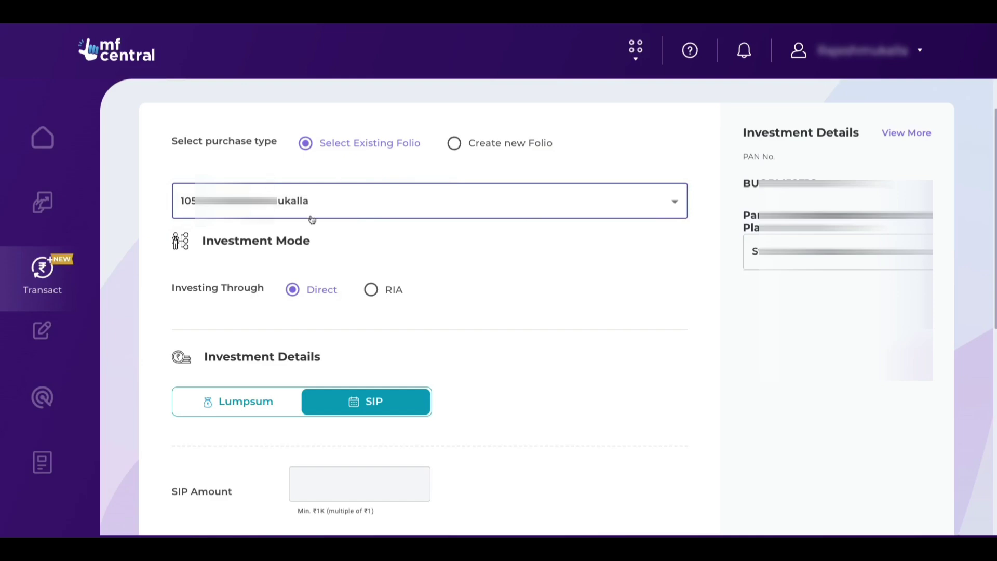
click(454, 143)
scroll(328, 186, up, 1)
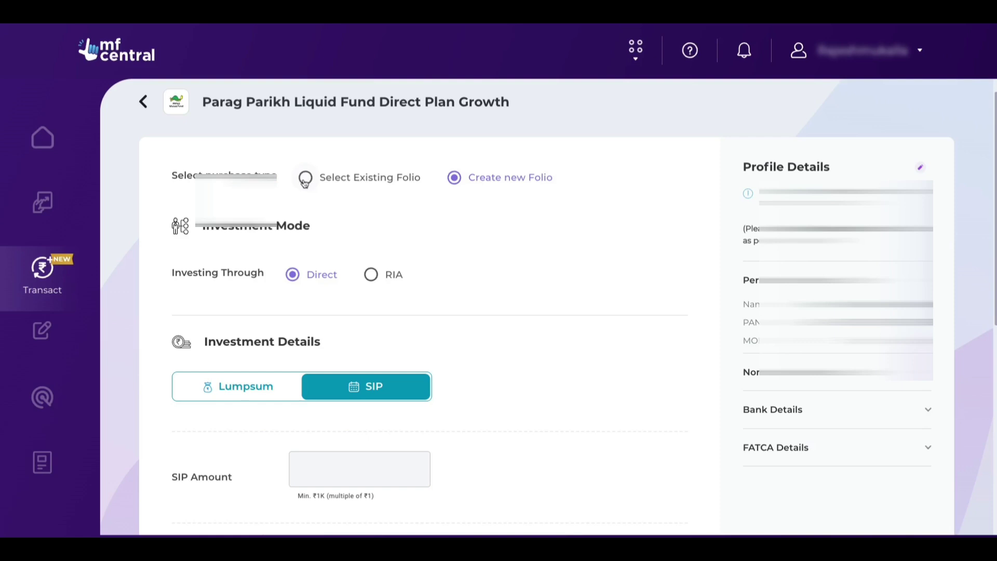
scroll(395, 343, down, 1)
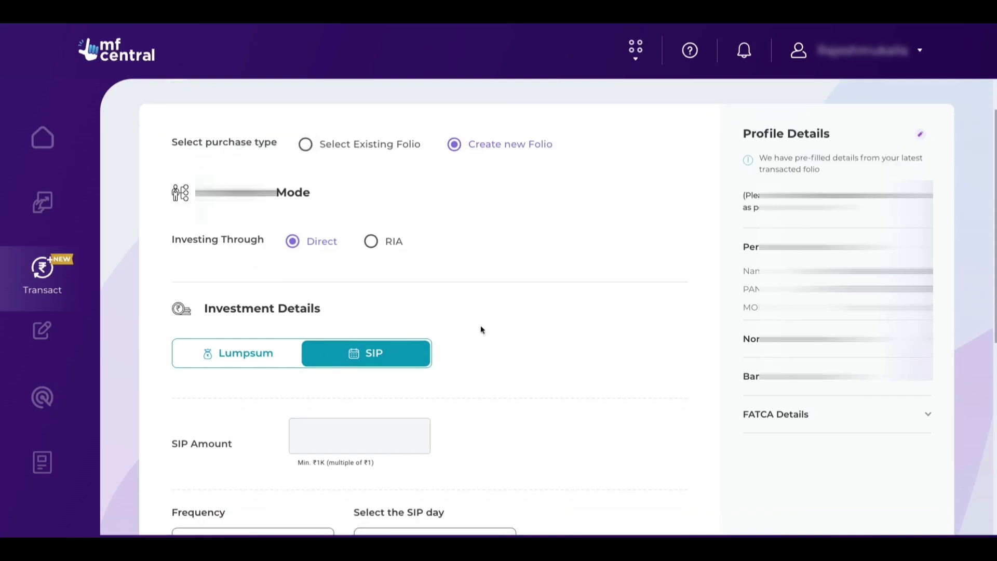
scroll(481, 330, down, 4)
scroll(427, 343, up, 5)
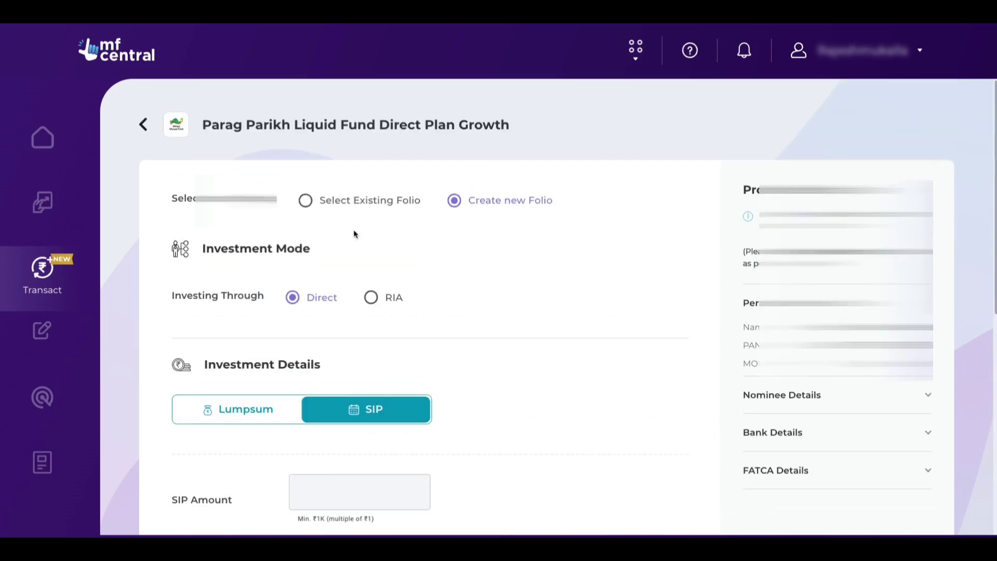
click(306, 202)
scroll(381, 275, down, 5)
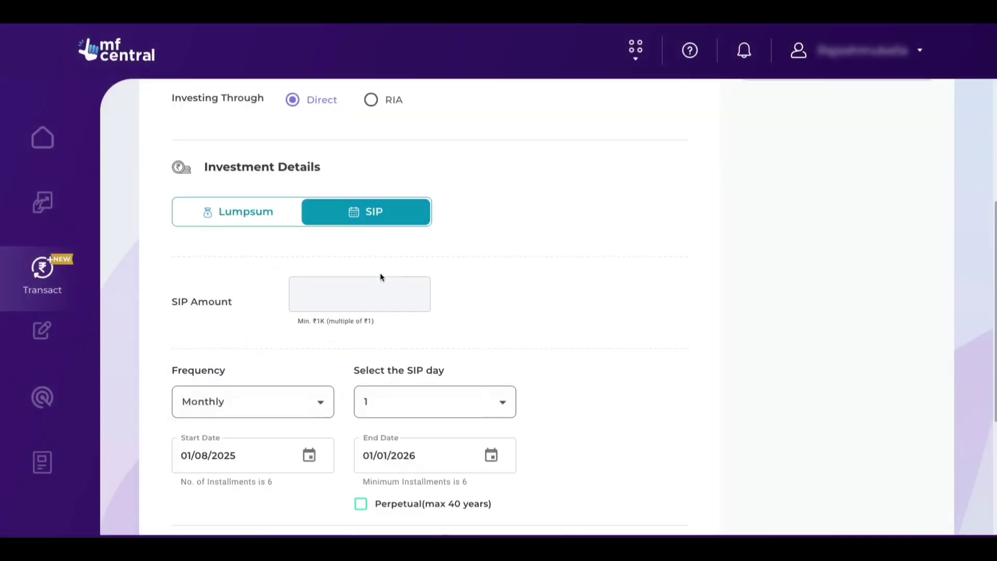
Step: Set the SIP amount to ₹5000 using the autofill suggestion
click(361, 279)
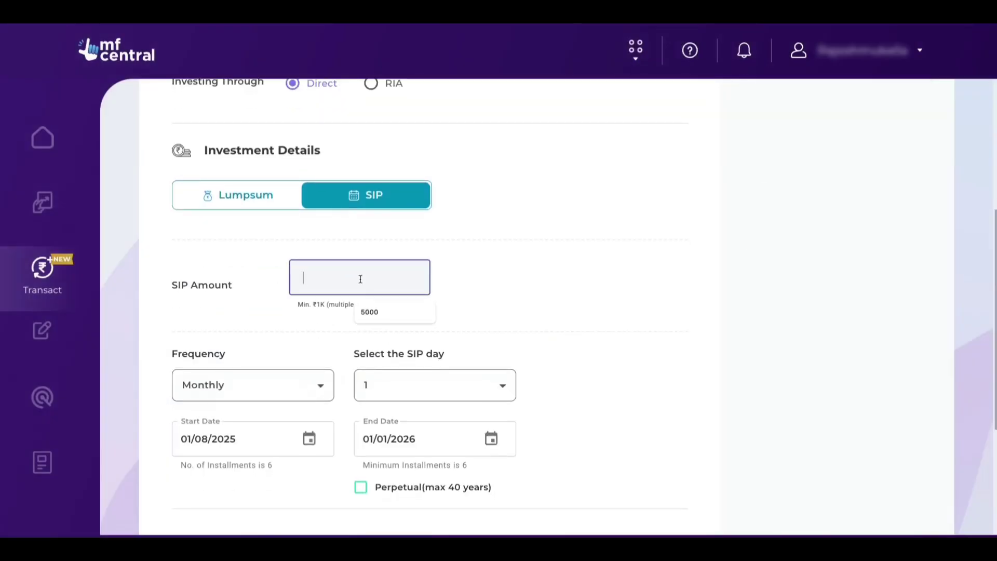
click(382, 312)
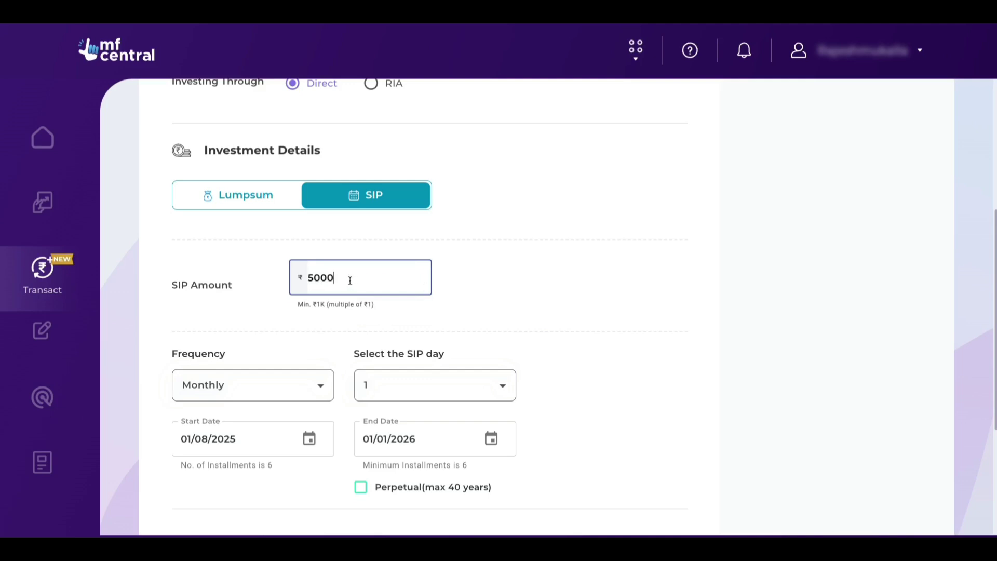
scroll(291, 324, down, 1)
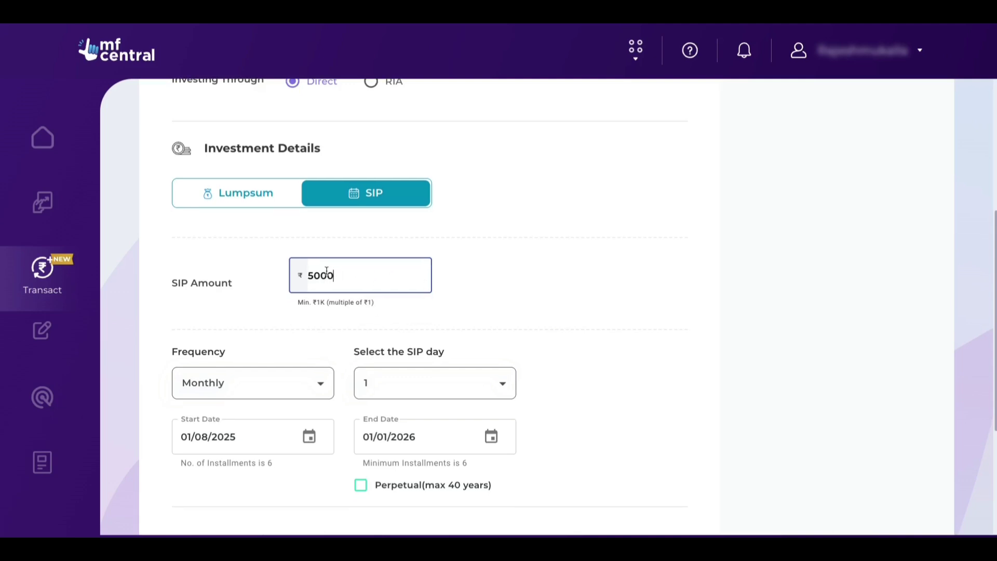
scroll(249, 327, down, 1)
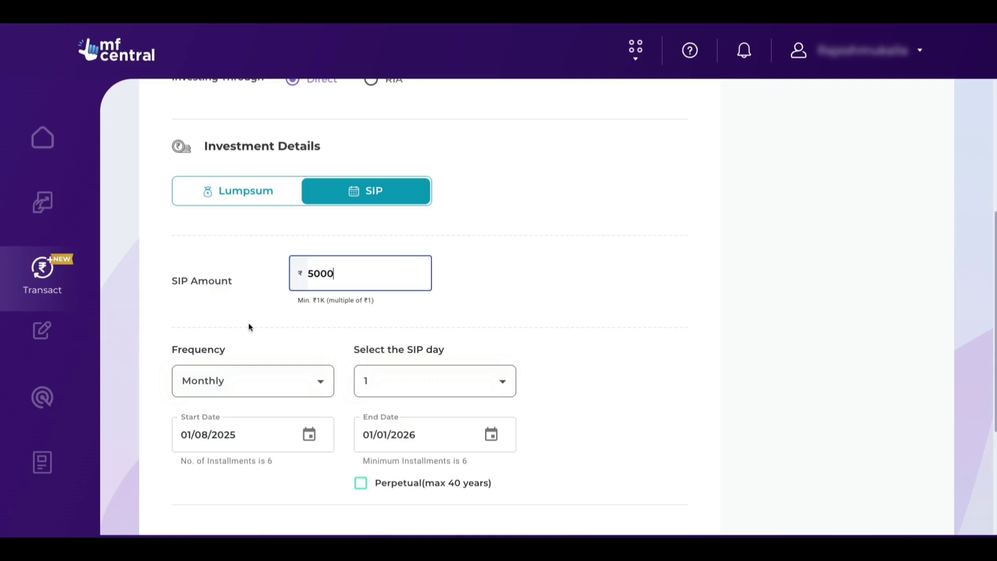
Step: Keep the SIP frequency Monthly and set the SIP day to 28
scroll(248, 324, down, 1)
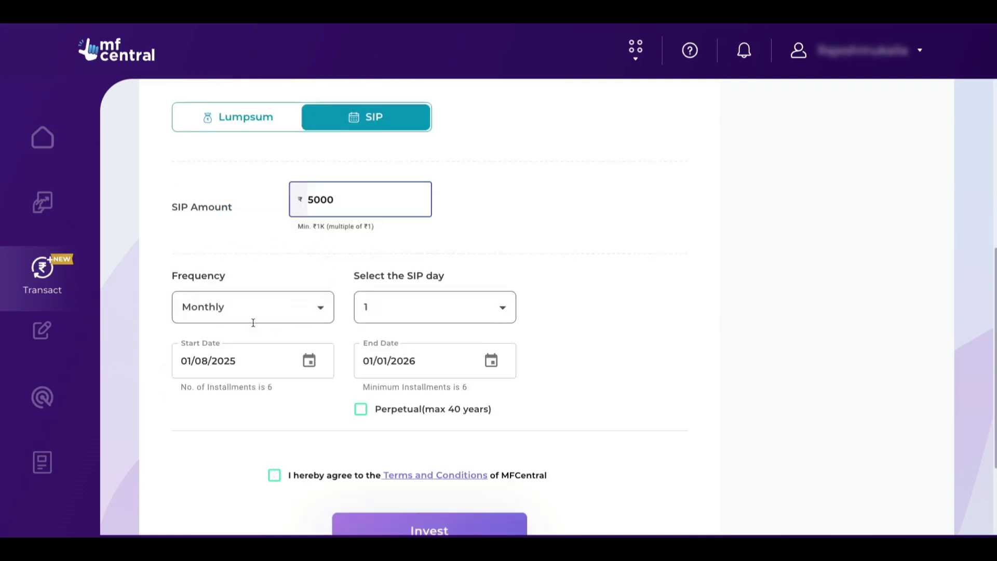
click(280, 311)
click(279, 309)
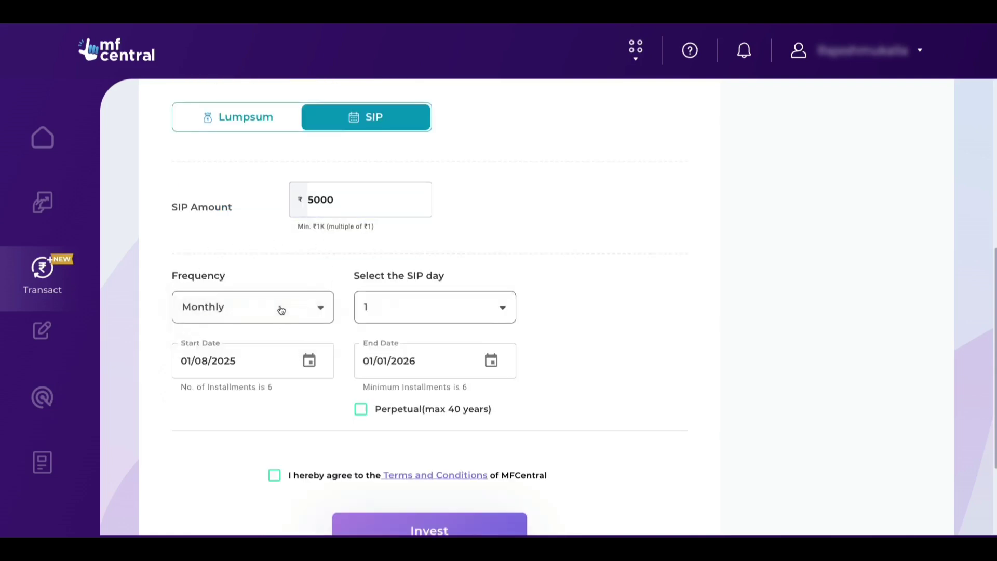
click(389, 306)
scroll(389, 306, down, 5)
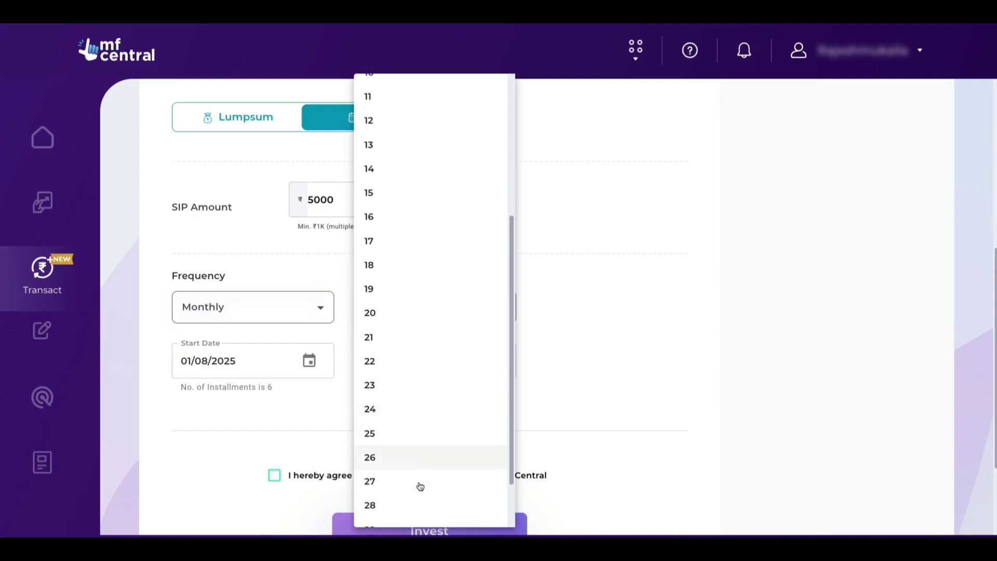
click(396, 438)
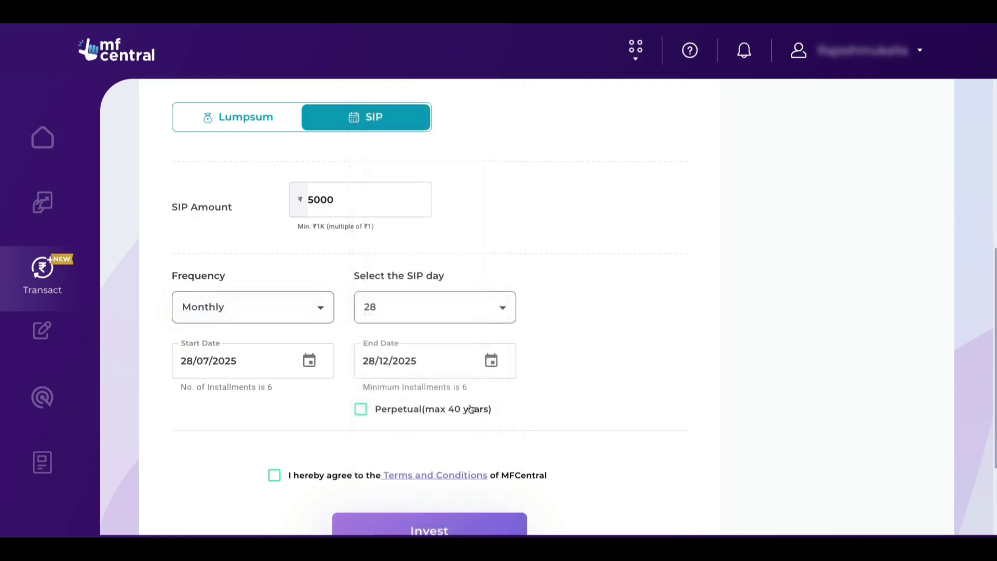
scroll(396, 303, down, 1)
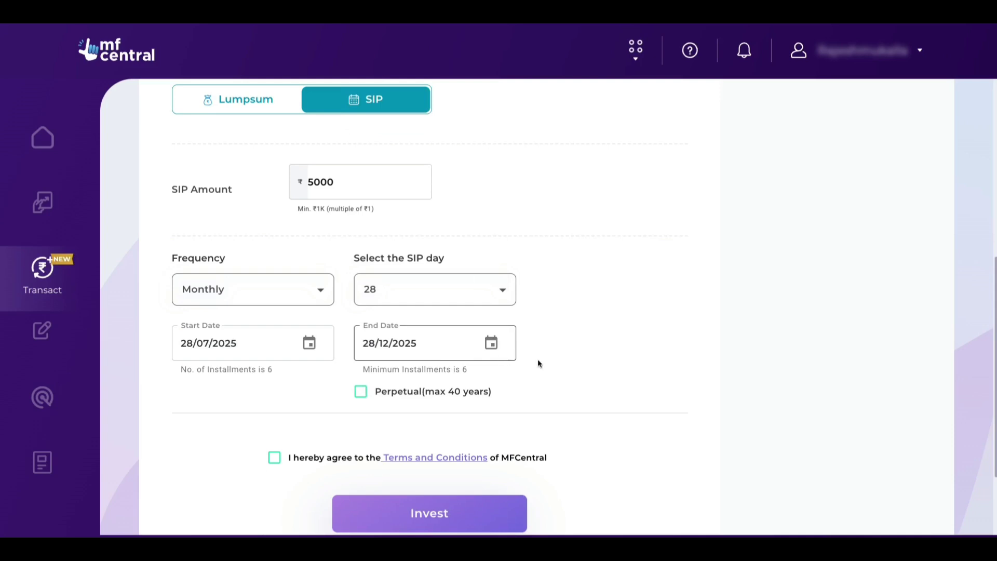
Step: Turn off Perpetual and set the end date to 28/07/2026, giving 13 installments
click(361, 392)
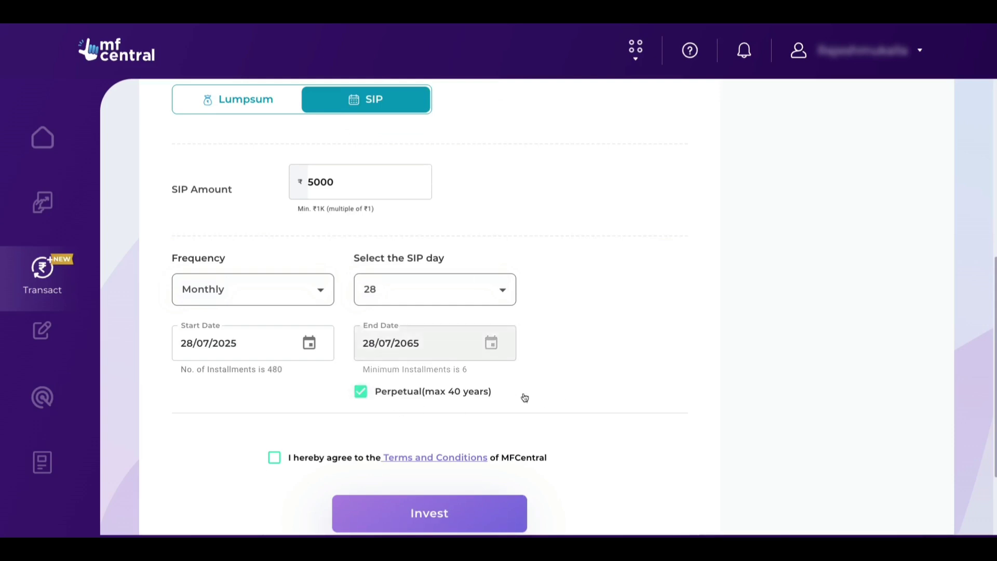
scroll(350, 355, down, 3)
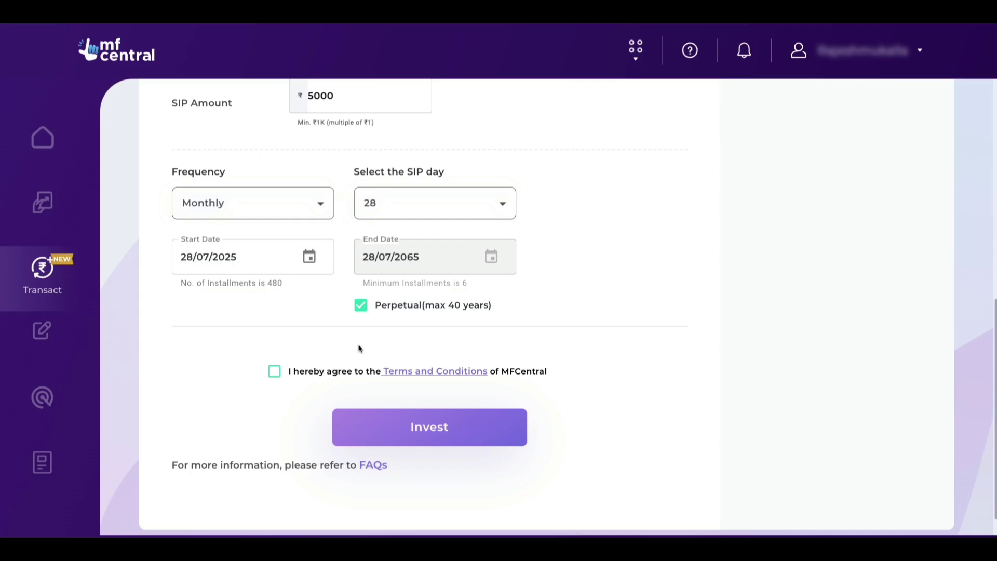
click(360, 307)
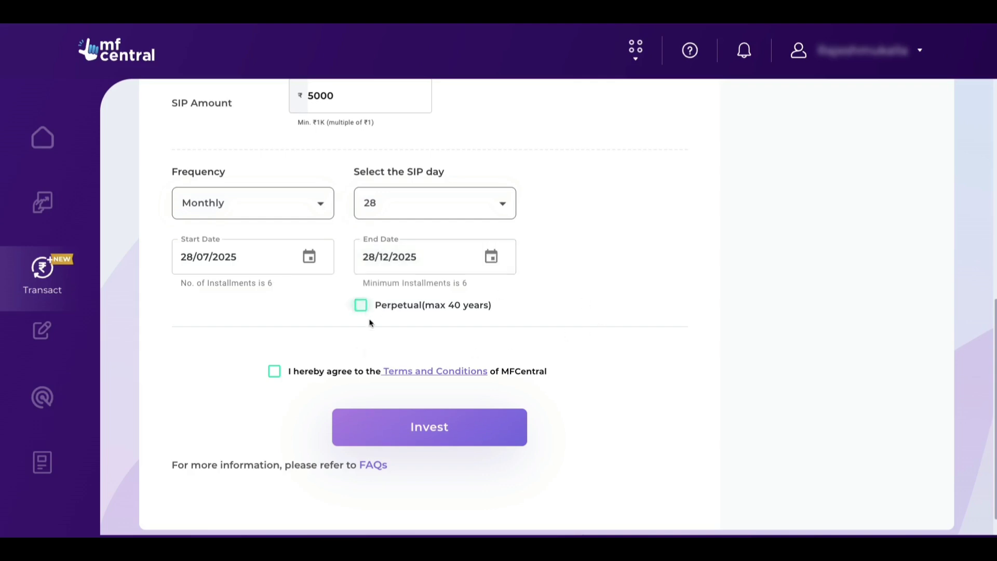
click(491, 256)
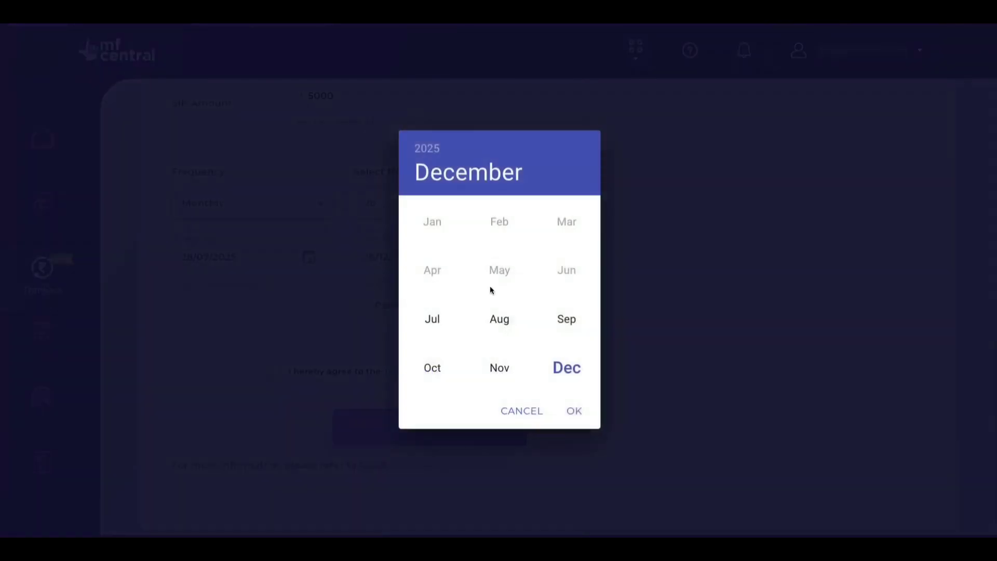
click(429, 150)
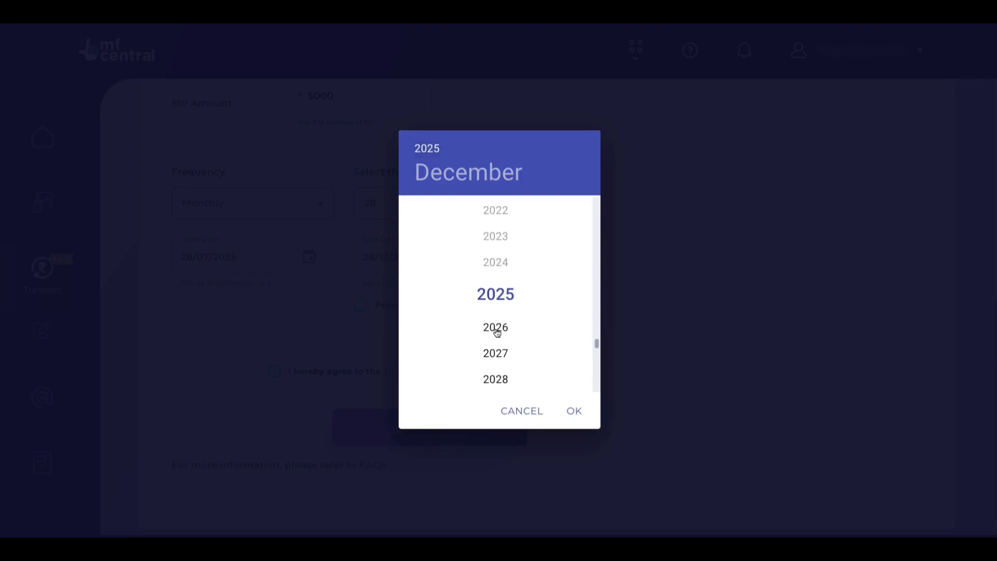
click(497, 328)
click(571, 413)
click(490, 257)
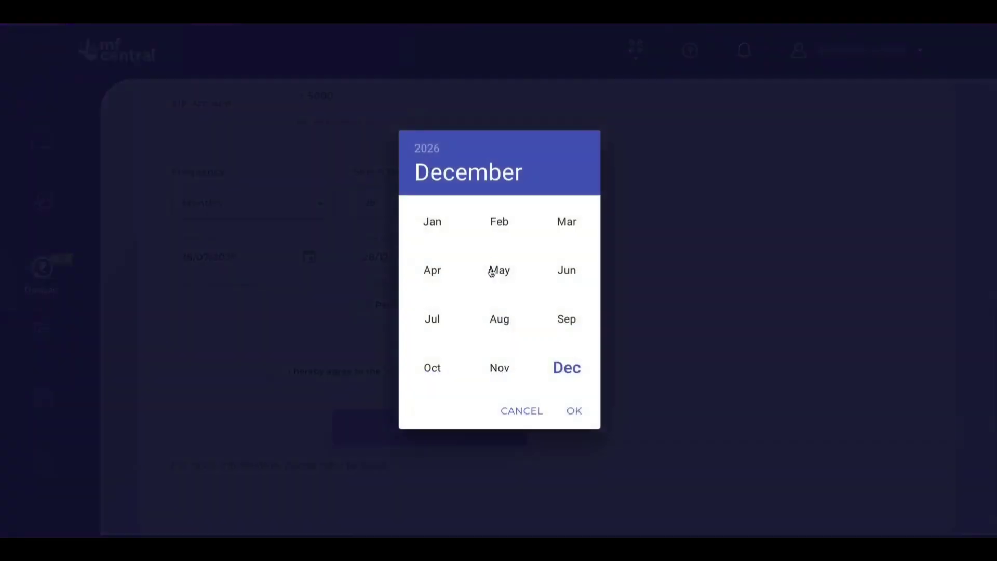
click(433, 325)
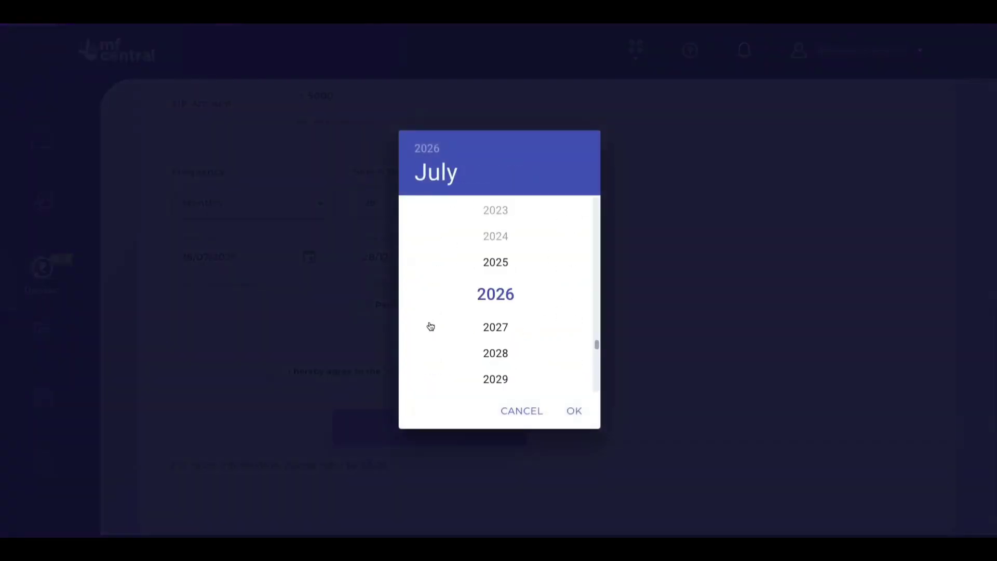
click(573, 413)
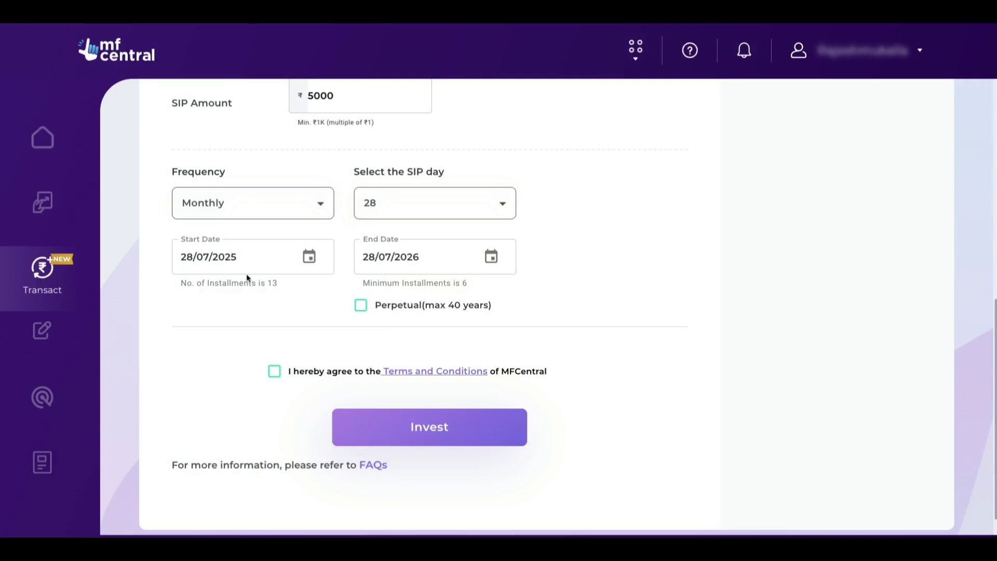
drag(178, 283, 285, 291)
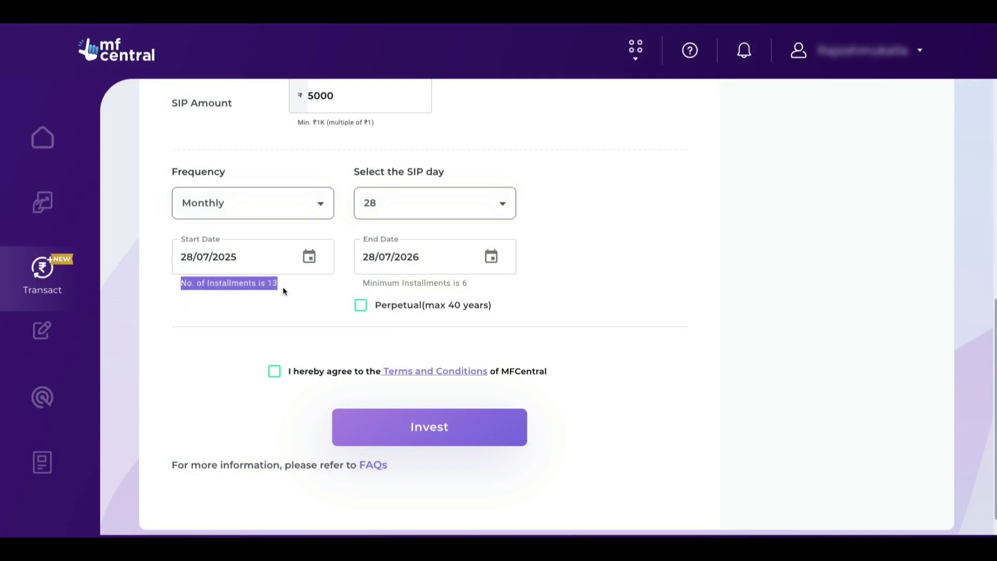
Step: Accept the terms and conditions and submit the SIP investment
scroll(554, 379, down, 1)
click(270, 368)
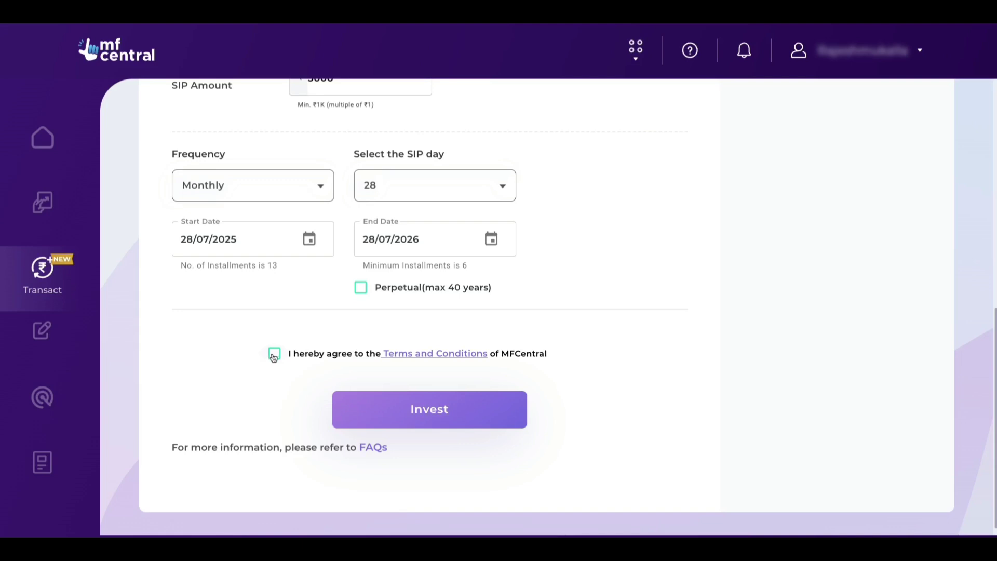
click(274, 355)
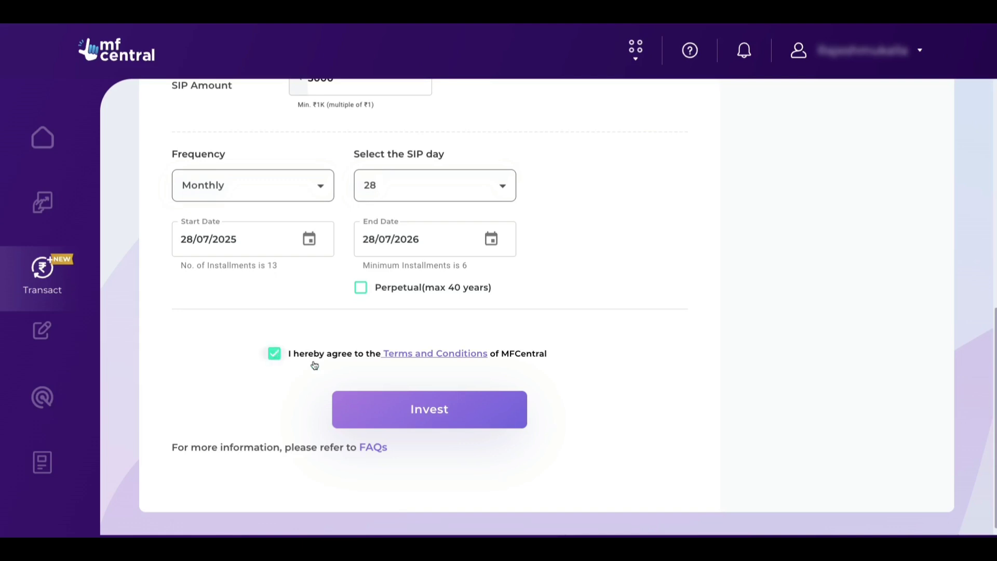
click(459, 420)
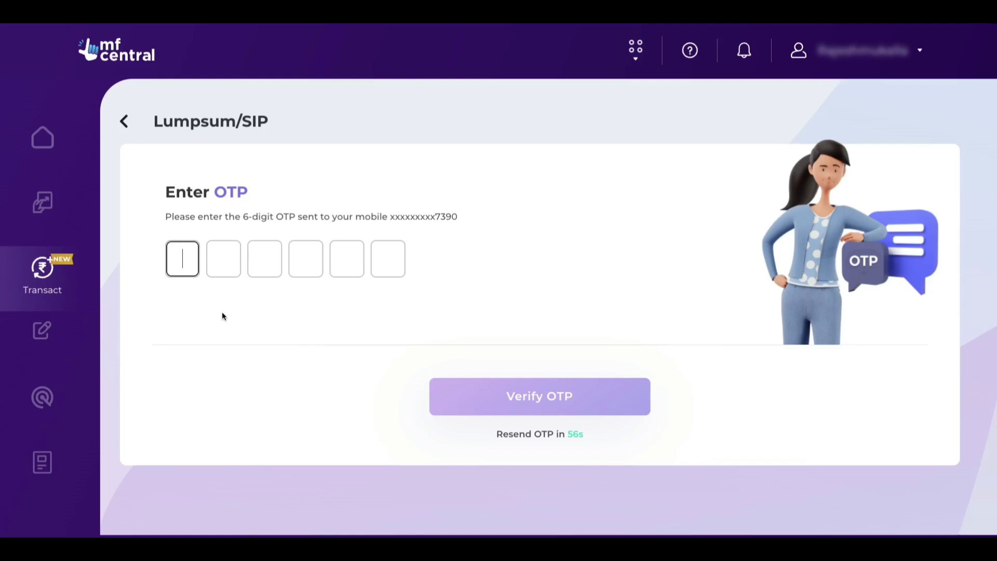
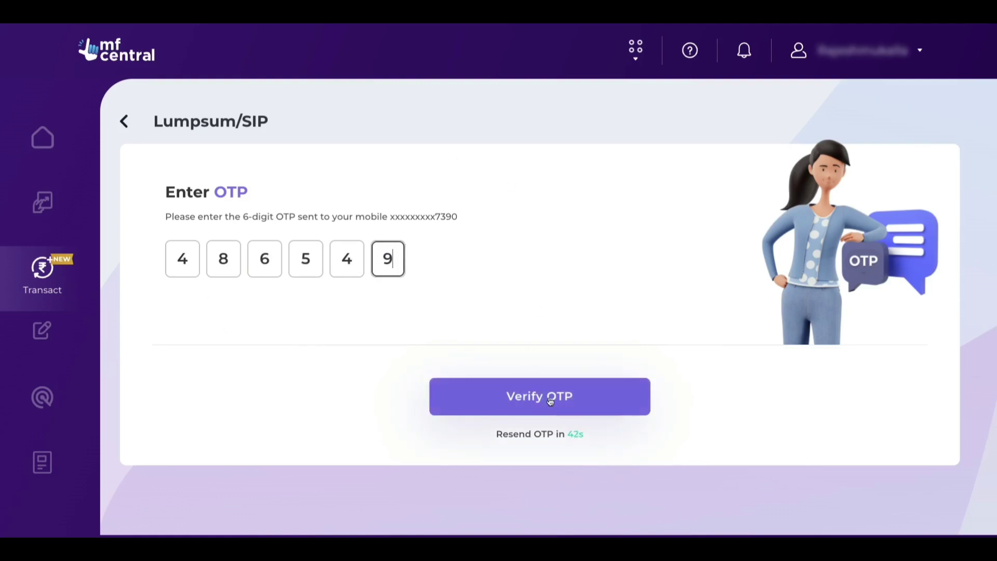
Step: Verify the OTP and pay the ₹5,000 SIP through the existing one-time mandate
click(551, 401)
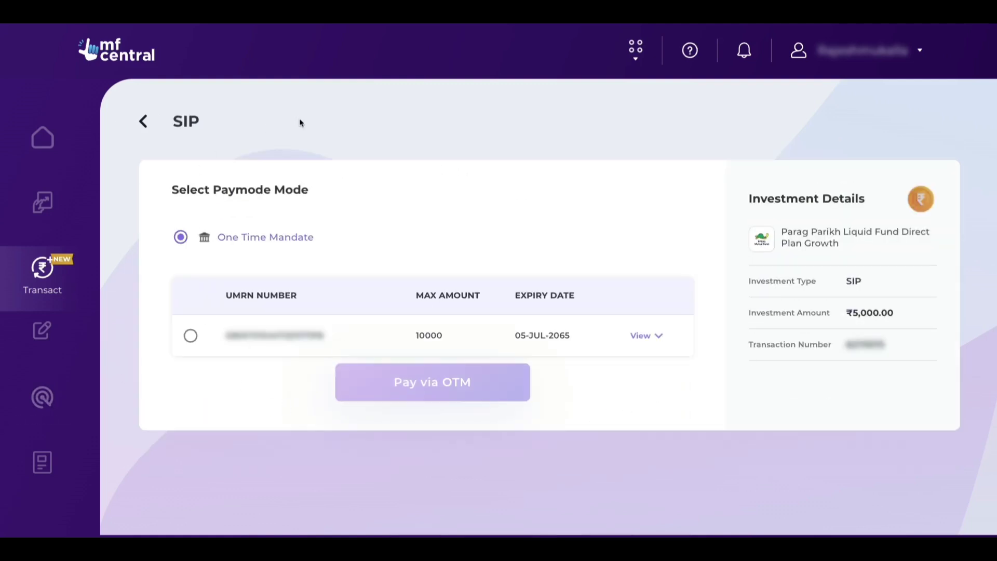
click(180, 237)
click(191, 337)
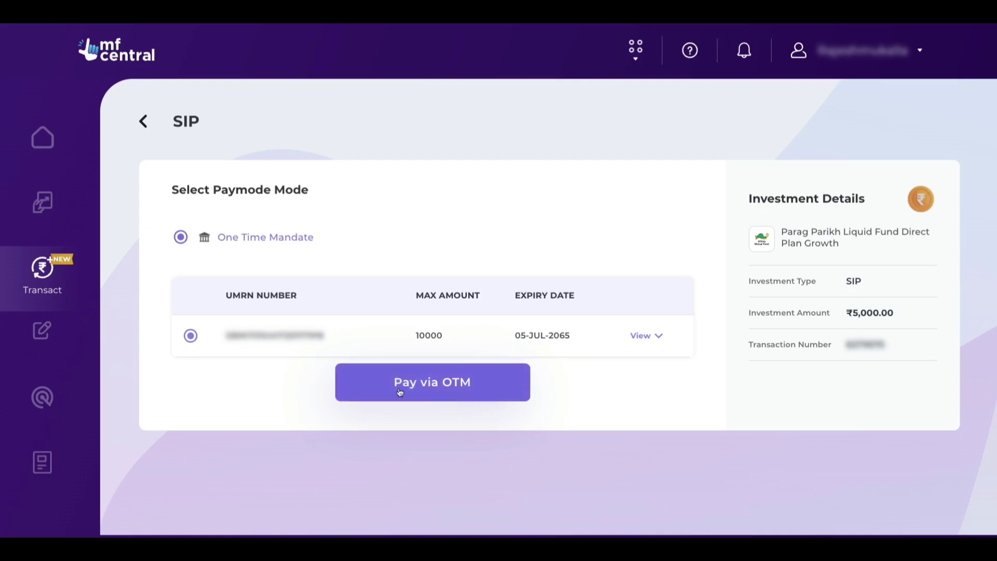
click(437, 390)
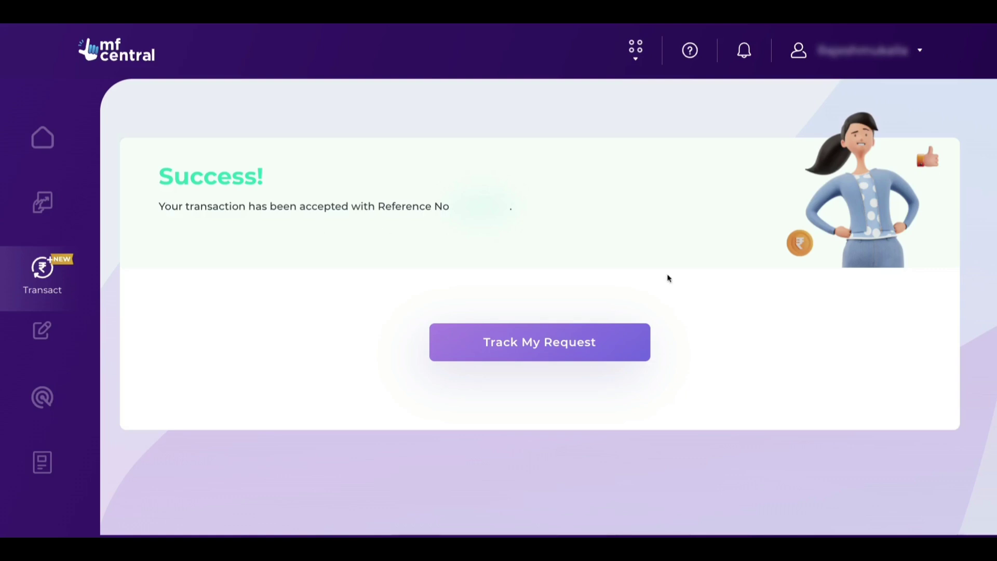
Step: Open Track My Request and view the Parag Parikh Liquid Fund SIP transaction
click(487, 343)
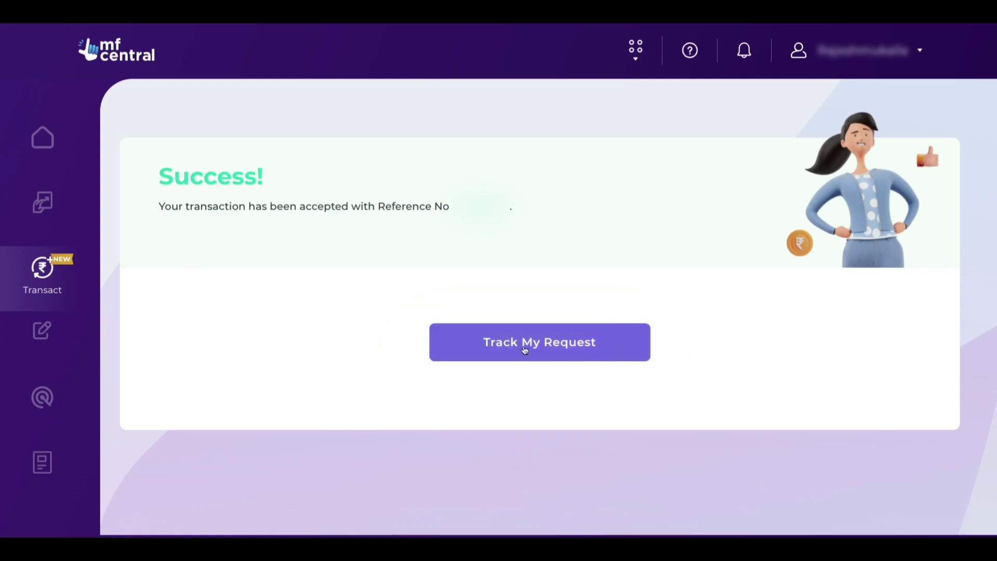
click(543, 345)
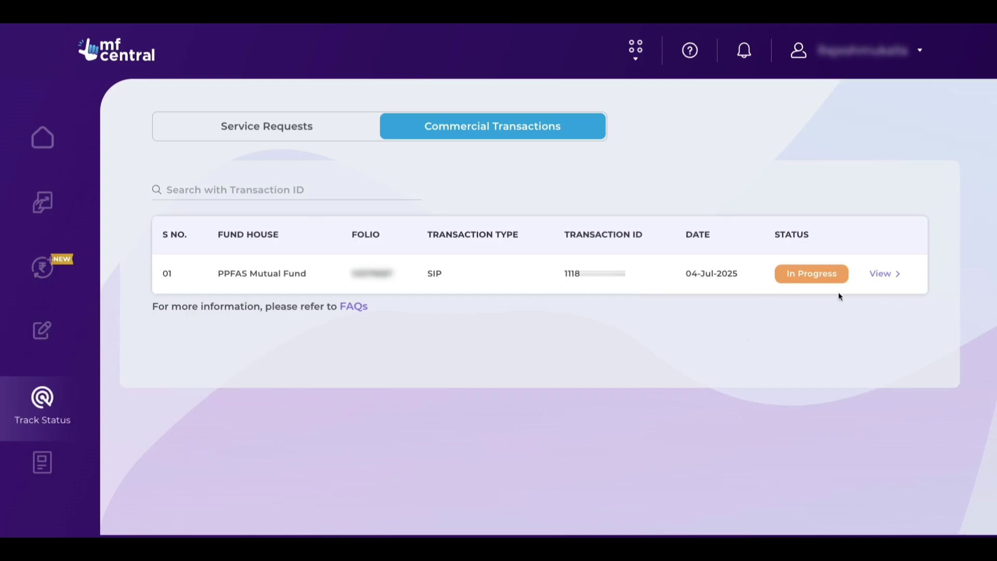
click(900, 280)
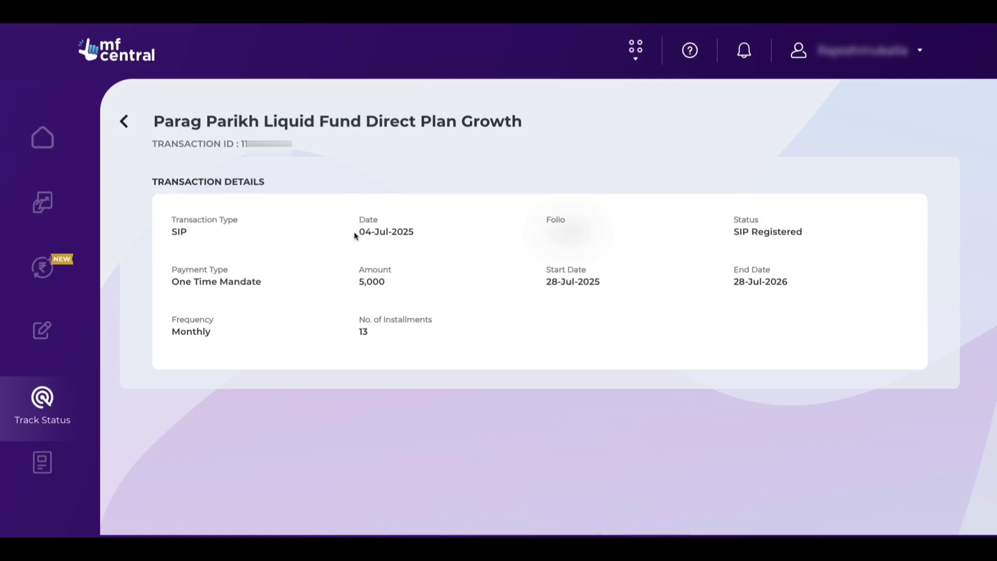
Step: Highlight transaction date 04-Jul-2025, amount 5,000, start 28-Jul-2025 and end 28-Jul-2026
drag(357, 232, 435, 240)
drag(334, 283, 396, 283)
drag(537, 284, 635, 285)
click(636, 285)
drag(728, 283, 913, 289)
click(323, 358)
drag(421, 284, 332, 282)
click(430, 292)
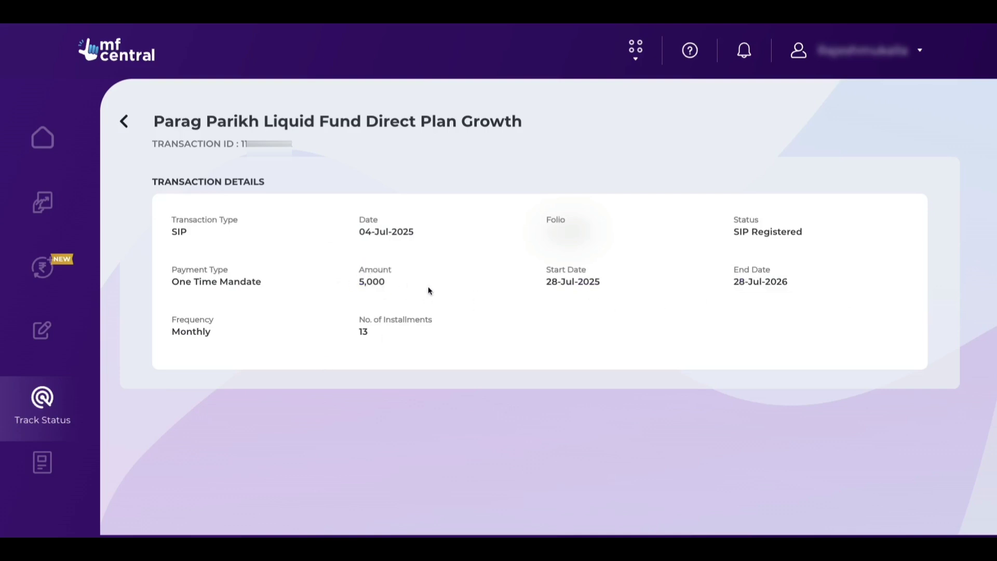